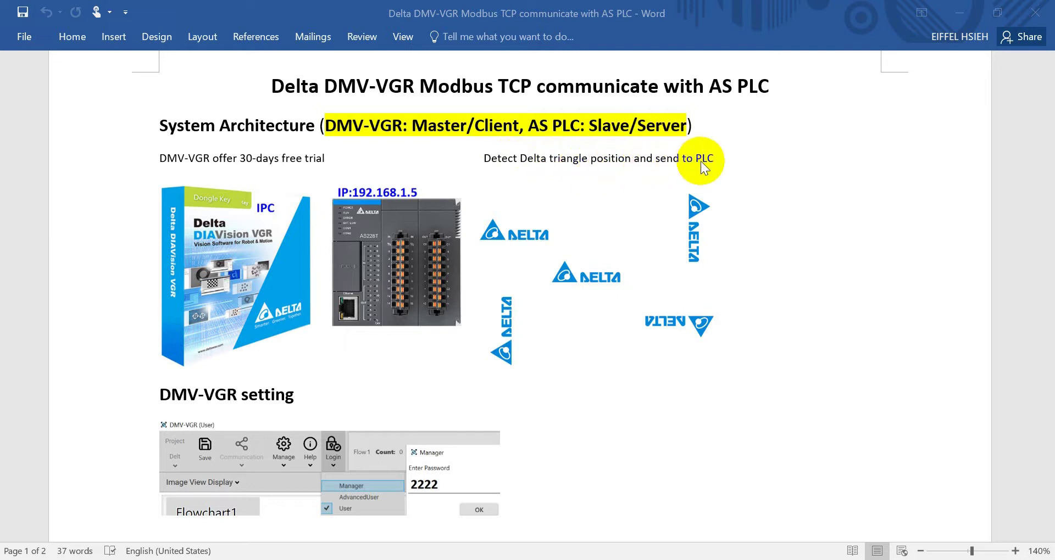
- Scroll through the guide's Shape step screenshots (ROI, Pattern image, Target Count 5) to page 2
scroll(568, 394, down, 6)
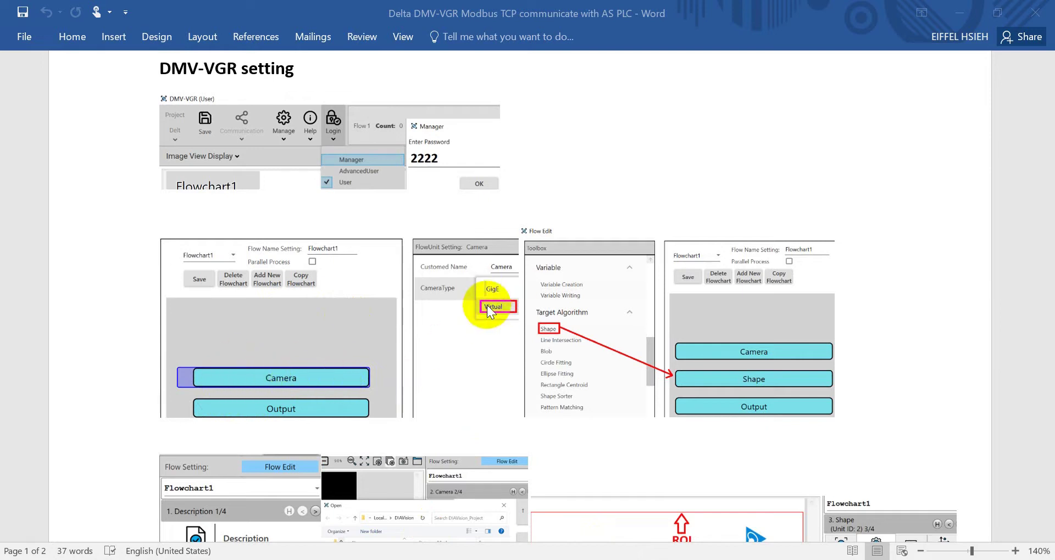
scroll(506, 275, up, 3)
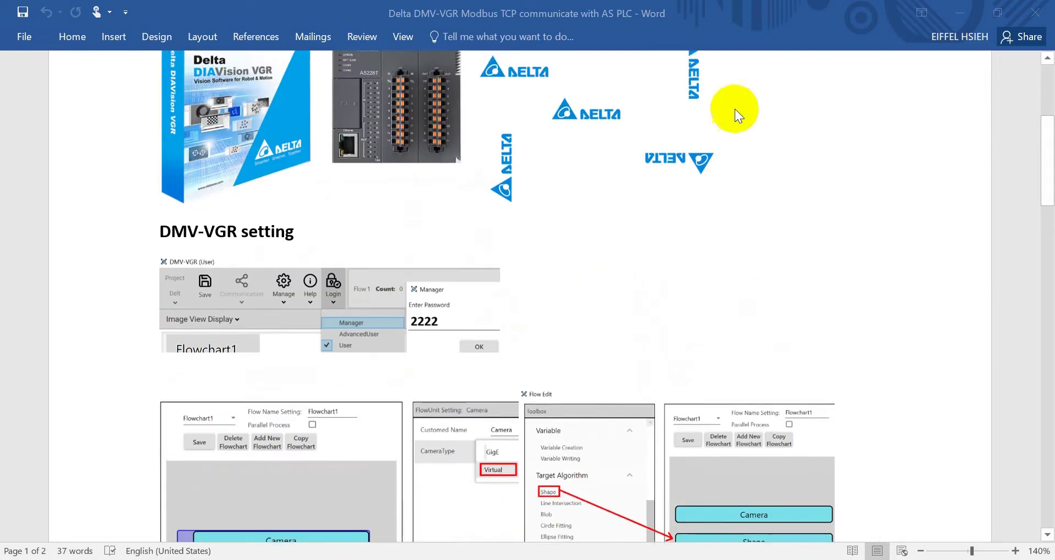
scroll(527, 143, down, 3)
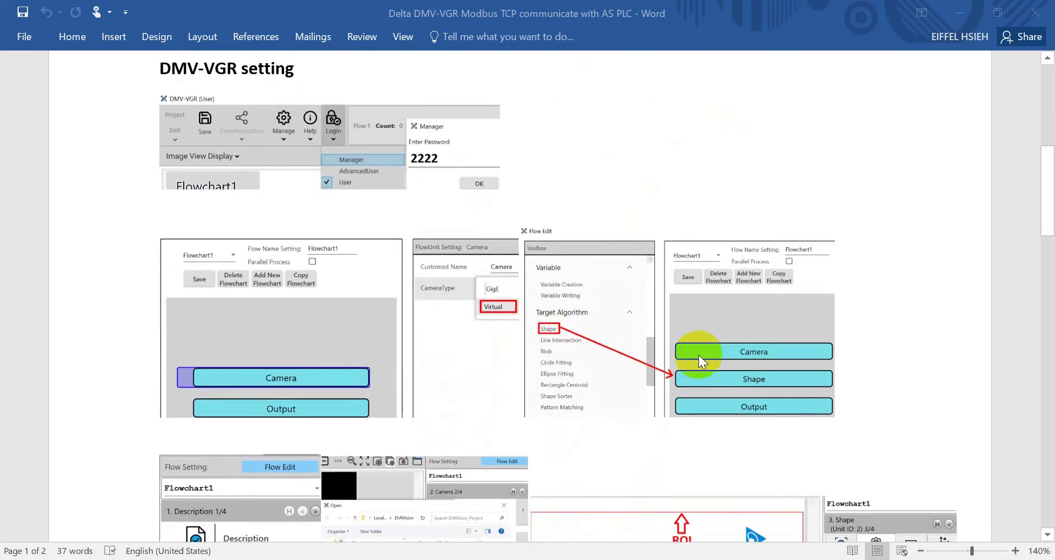
scroll(636, 344, down, 4)
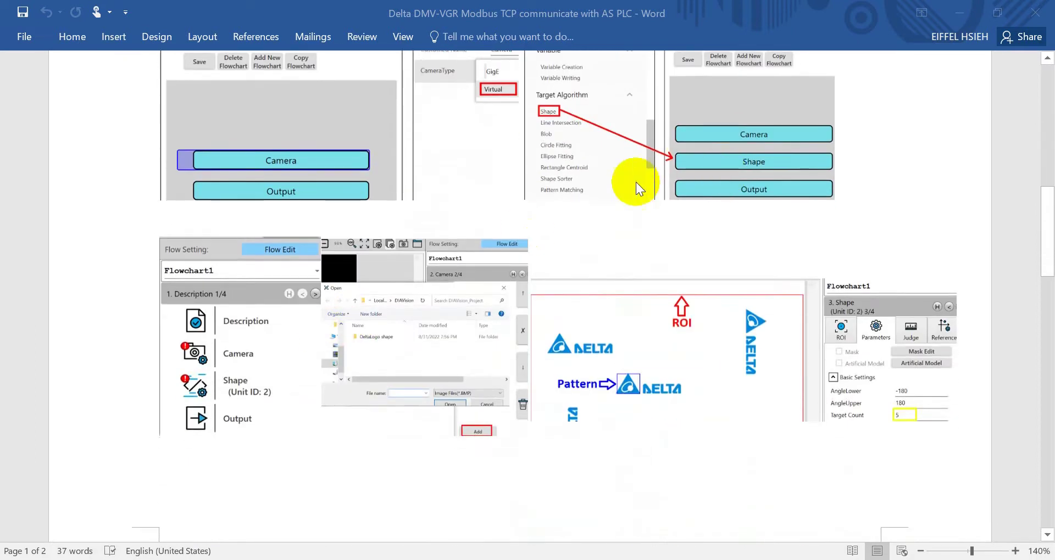
scroll(715, 129, up, 1)
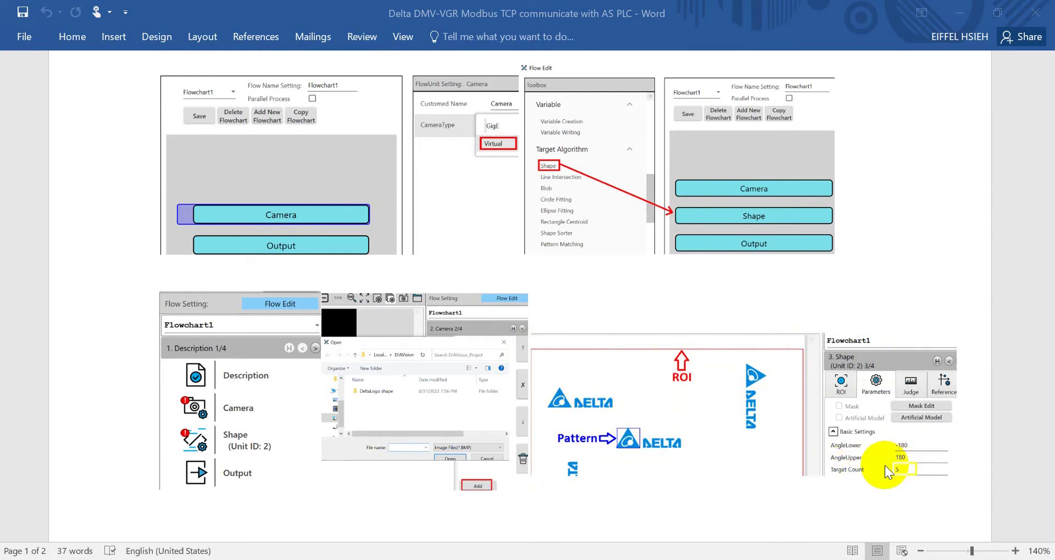
- Scroll past the Output screenshots mapping Shape X, Y and Theta to PLC D0
scroll(896, 445, down, 10)
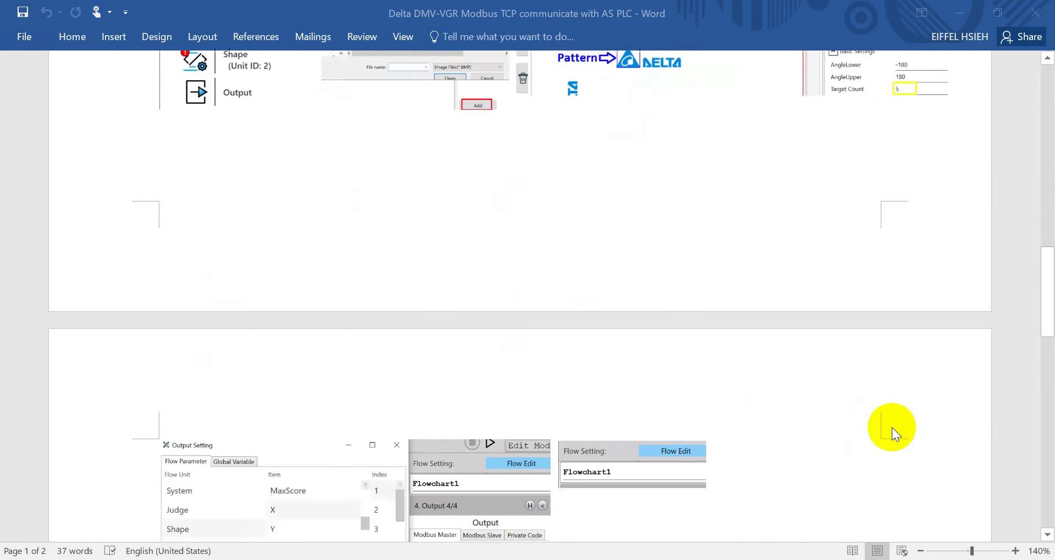
scroll(857, 407, down, 2)
scroll(827, 391, up, 1)
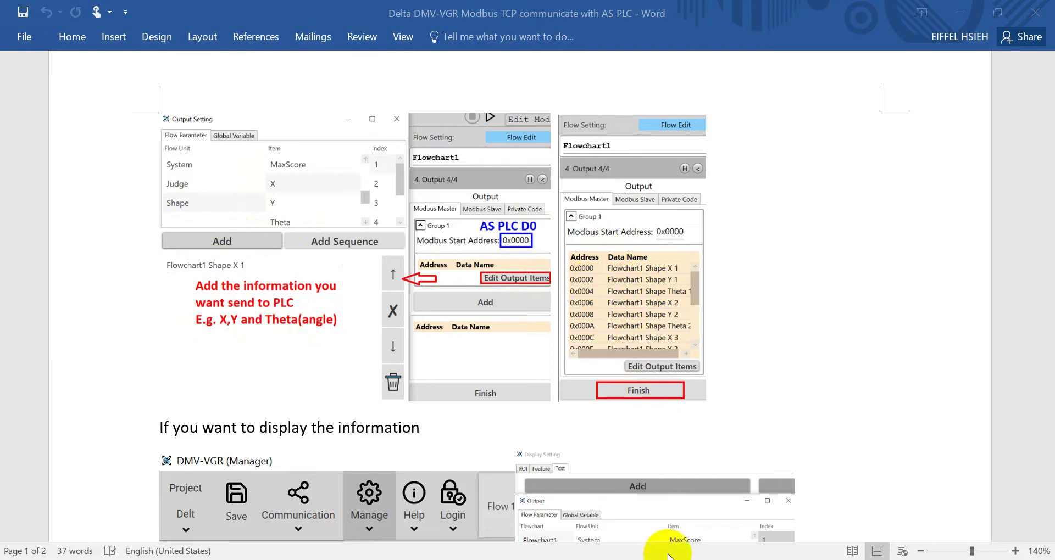
scroll(938, 354, down, 4)
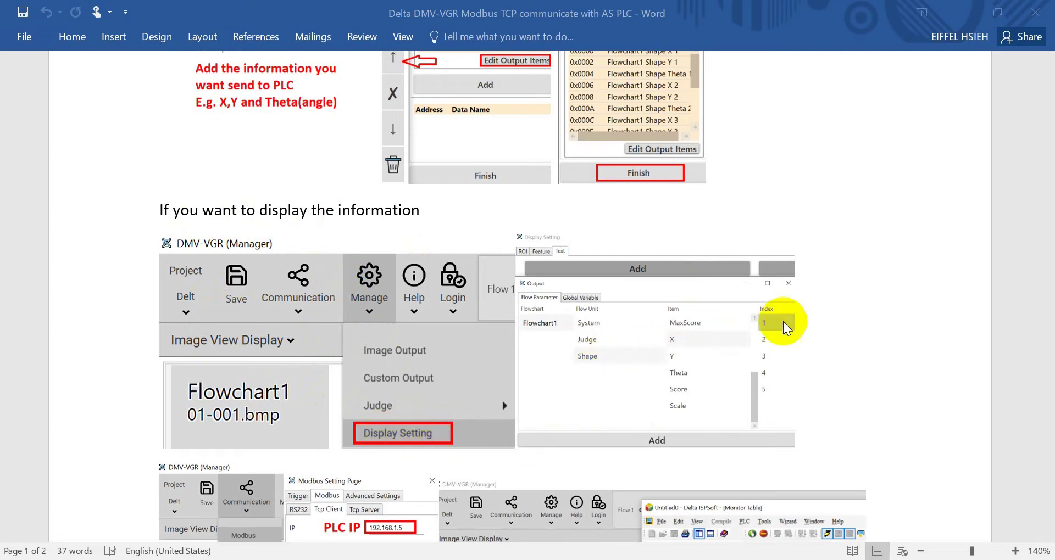
- Scroll down to the guide's Modbus and ISPSoft screenshots
scroll(738, 374, down, 4)
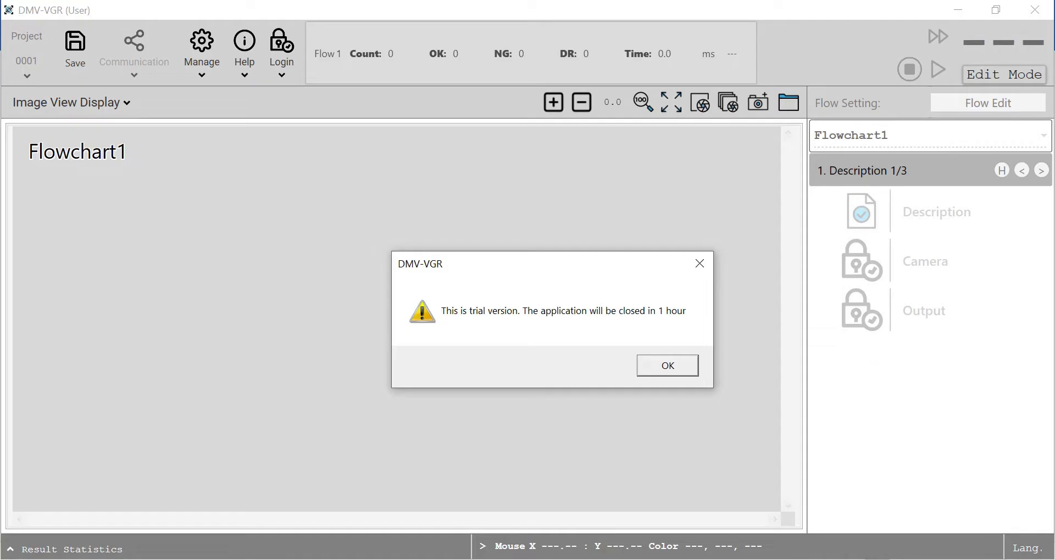
- Dismiss the trial warning, log in as Manager with the password, and enter Flow Edit
click(652, 370)
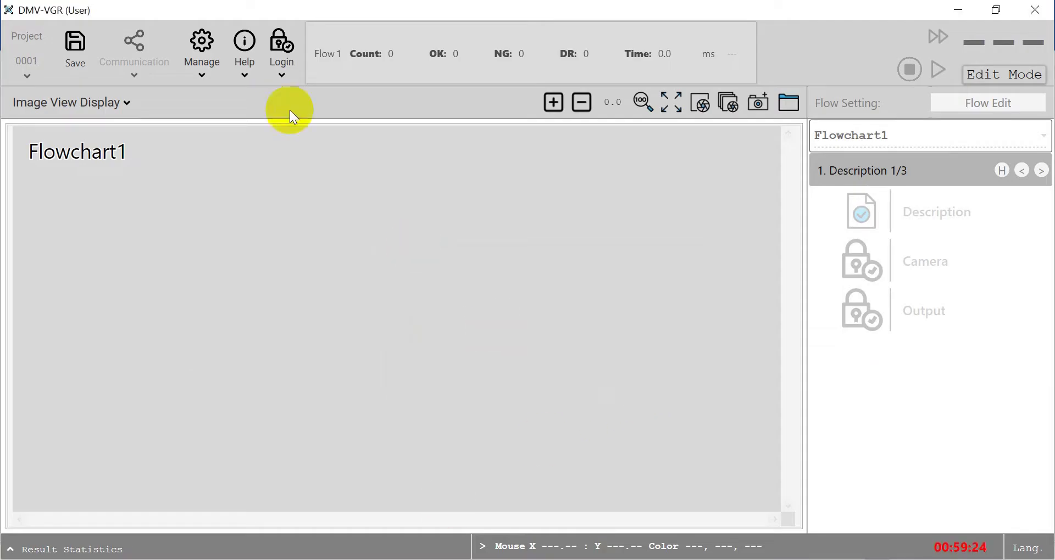
click(280, 61)
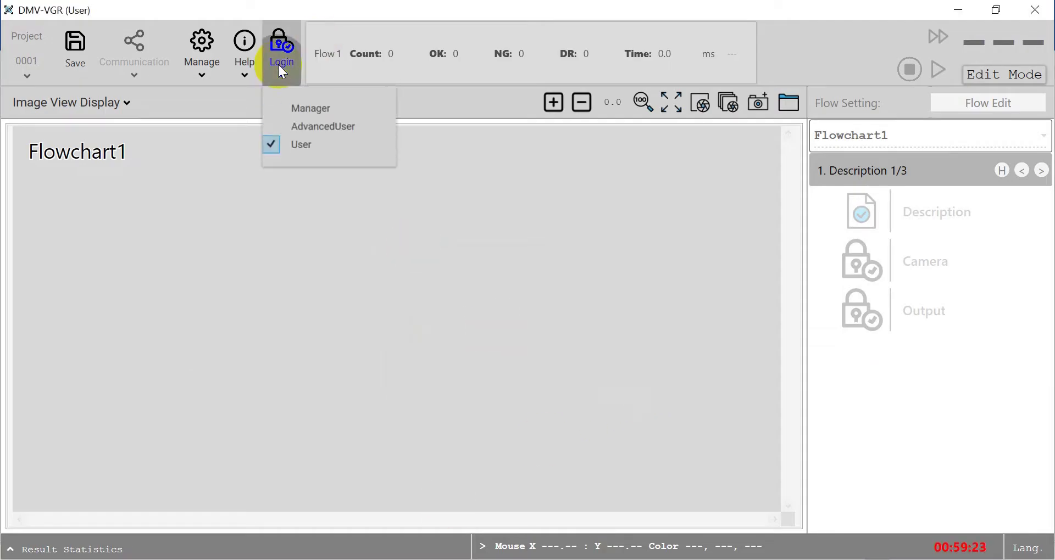
click(306, 107)
text(****)
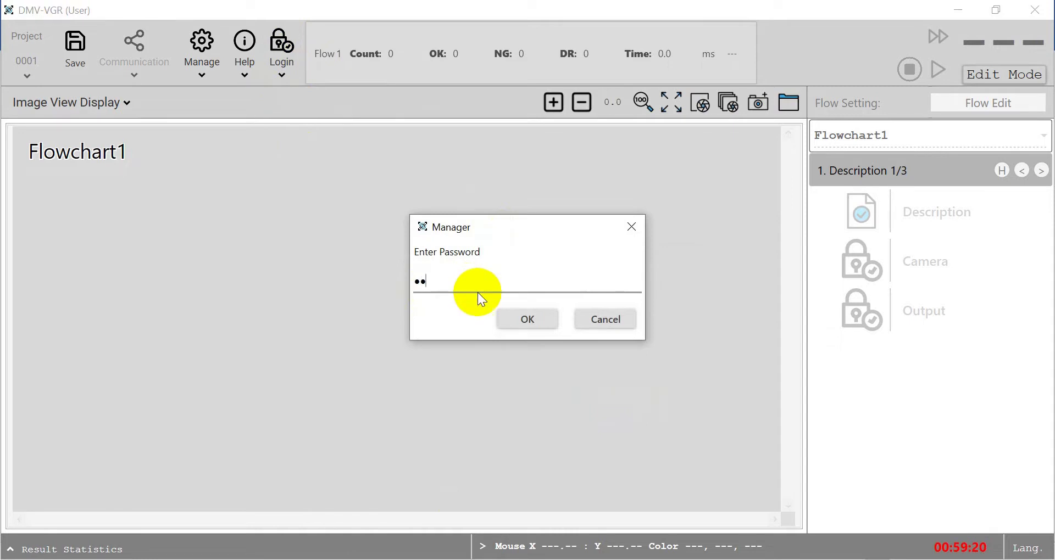
click(506, 318)
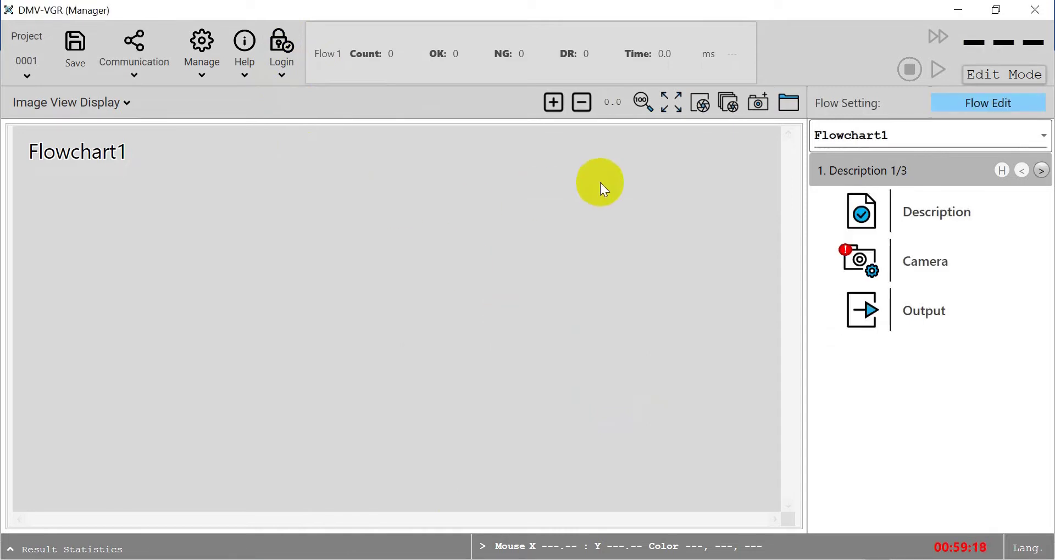
click(987, 105)
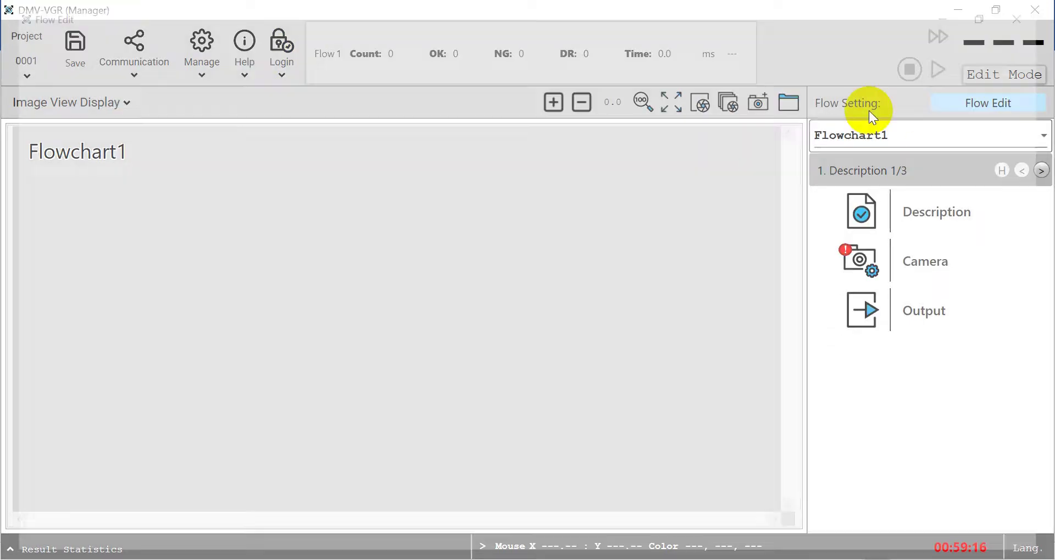
- Set the Camera step's CameraType to Virtual
click(522, 251)
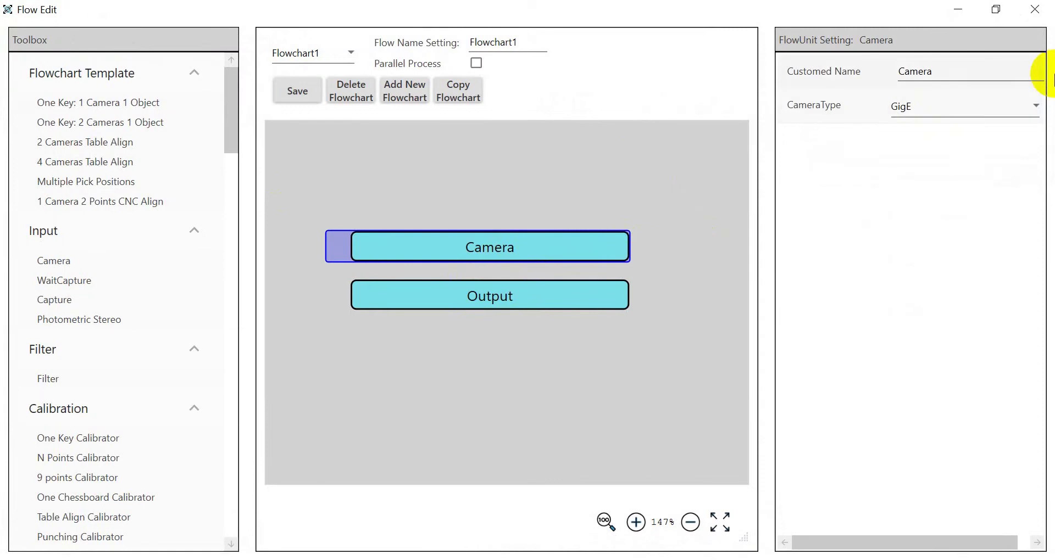
click(908, 116)
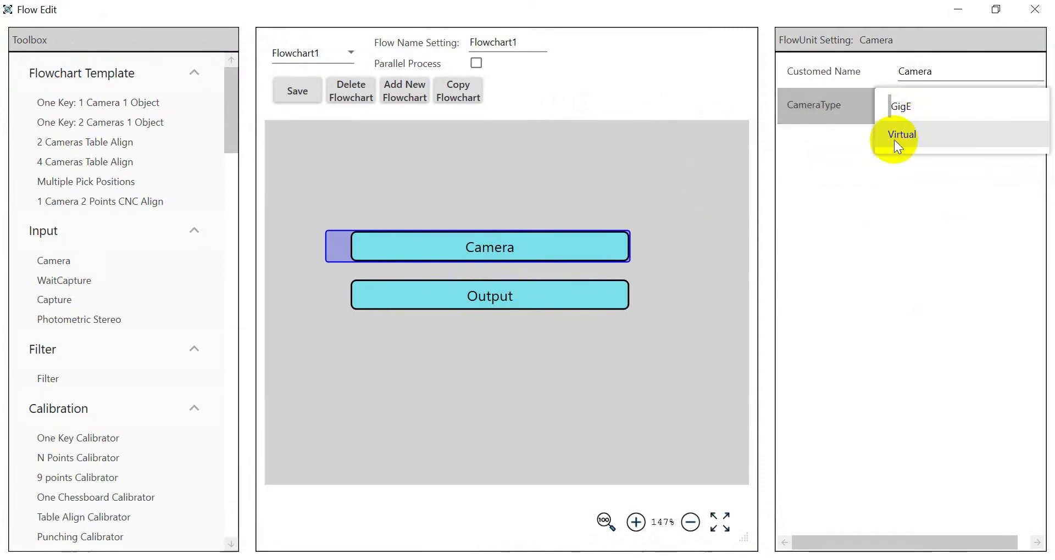
click(894, 139)
scroll(94, 354, down, 6)
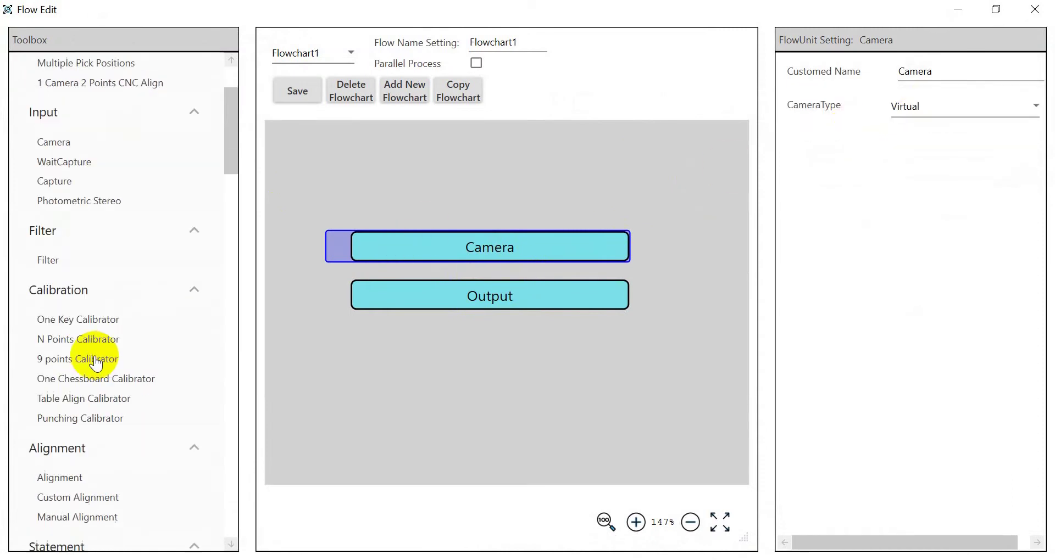
scroll(108, 401, down, 5)
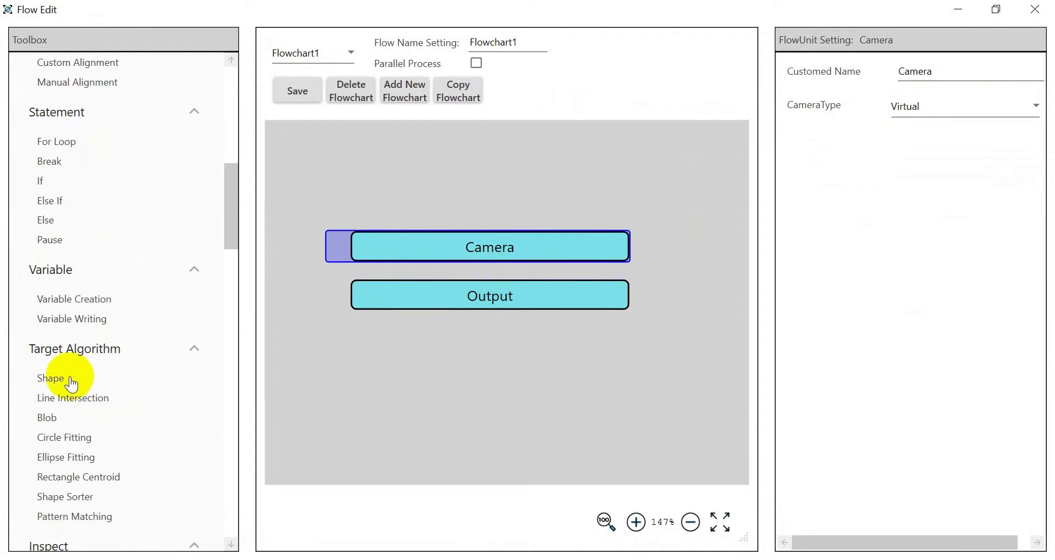
- Insert a Shape step between Camera and Output and save Flowchart1
drag(479, 282, 477, 278)
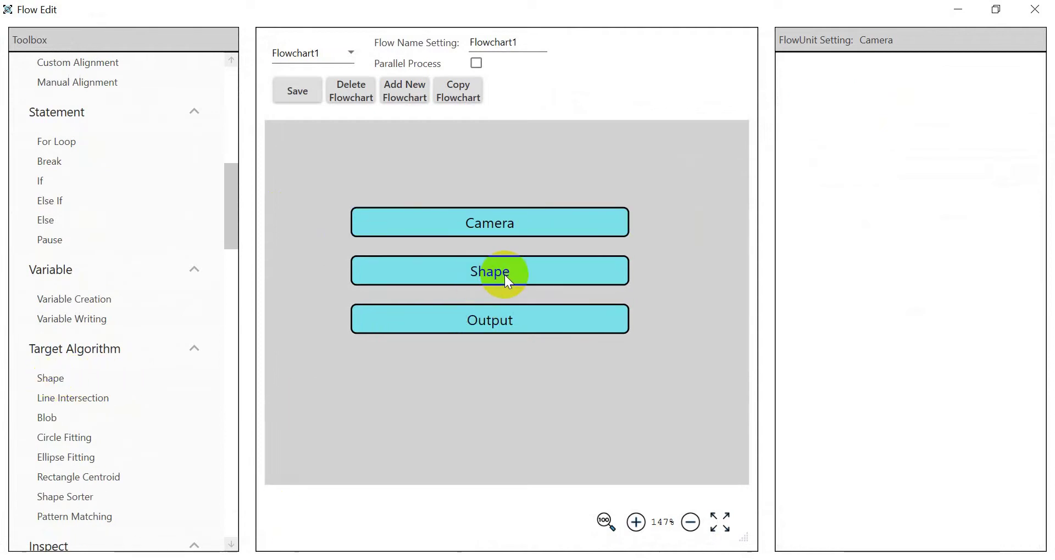
click(505, 274)
click(291, 91)
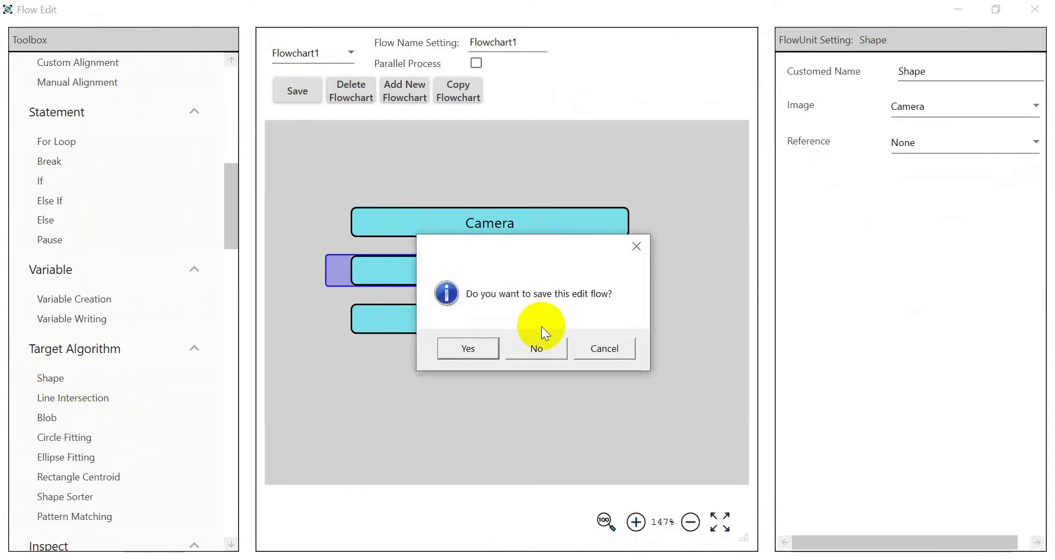
click(463, 352)
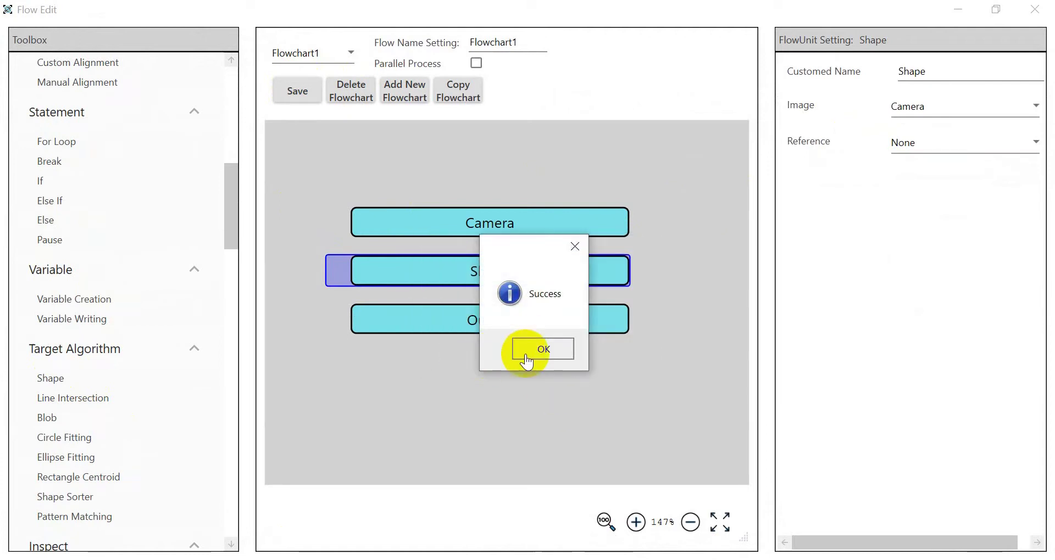
click(535, 348)
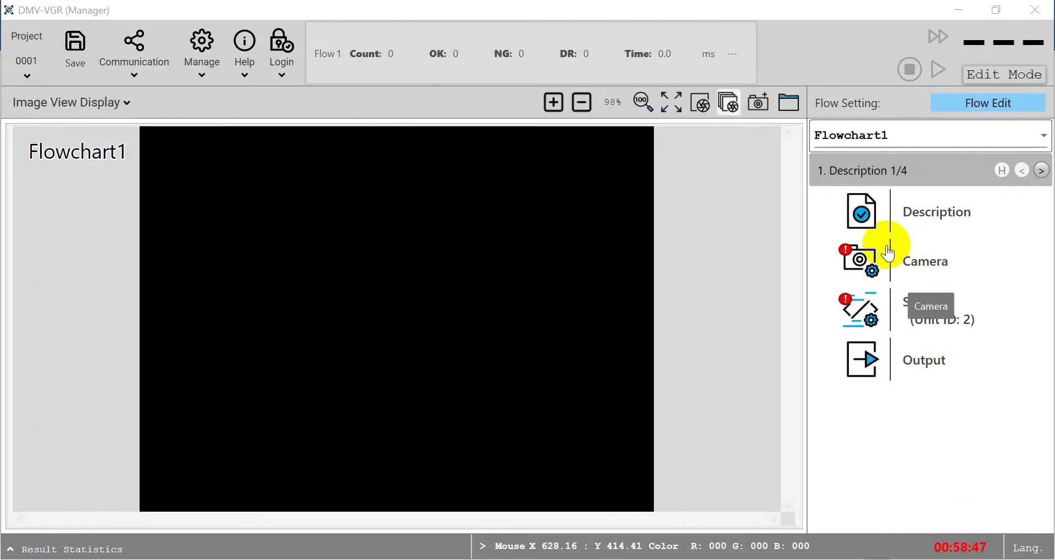
- Add Delta.bmp, then Delta2.bmp from the Desktop, as the virtual camera's images
click(855, 262)
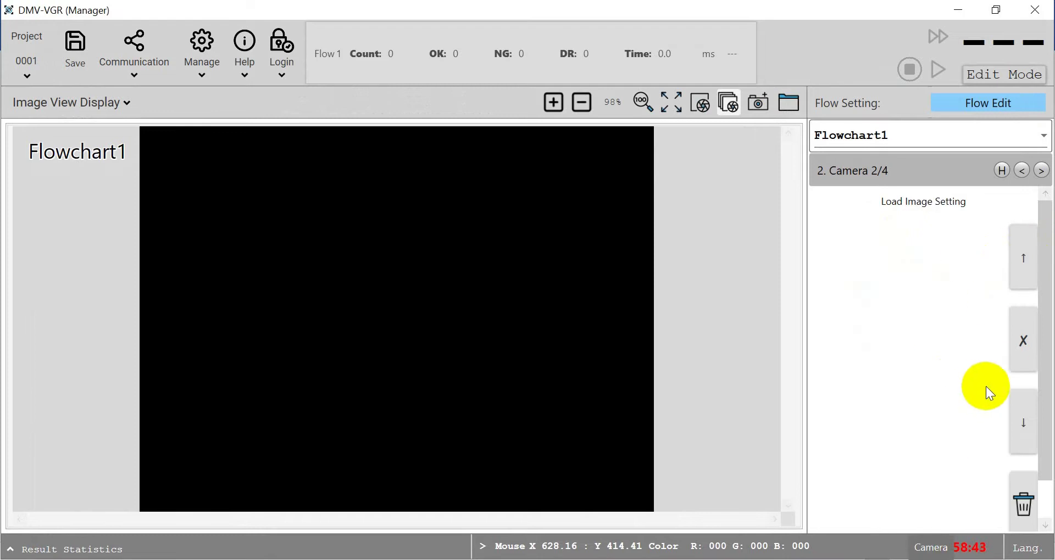
scroll(1035, 400, down, 2)
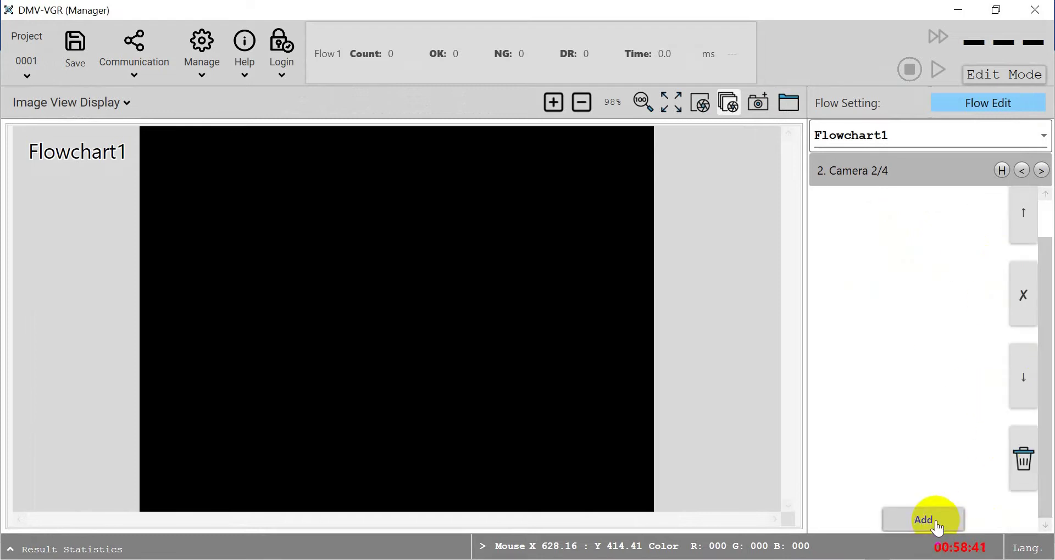
double_click(644, 433)
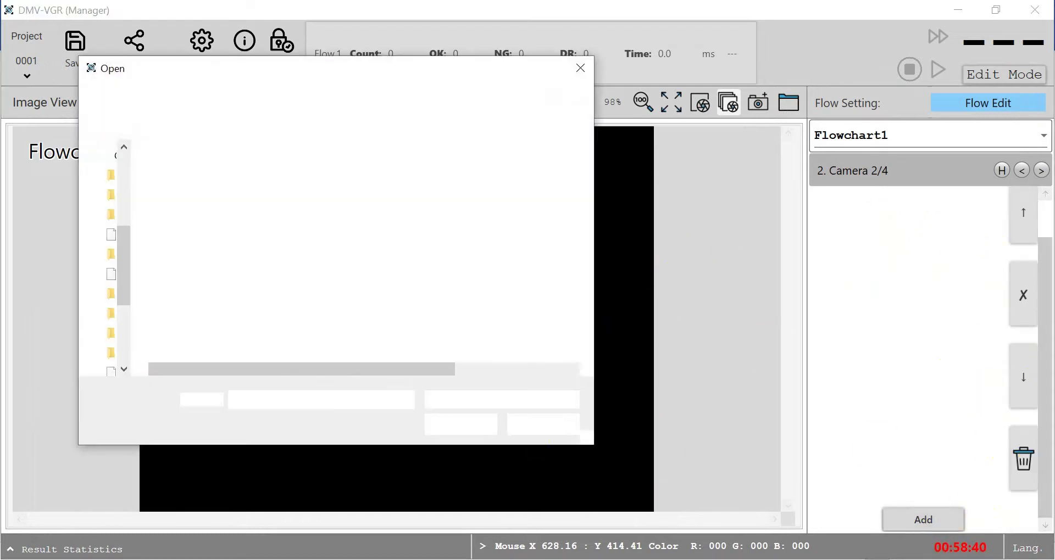
double_click(185, 231)
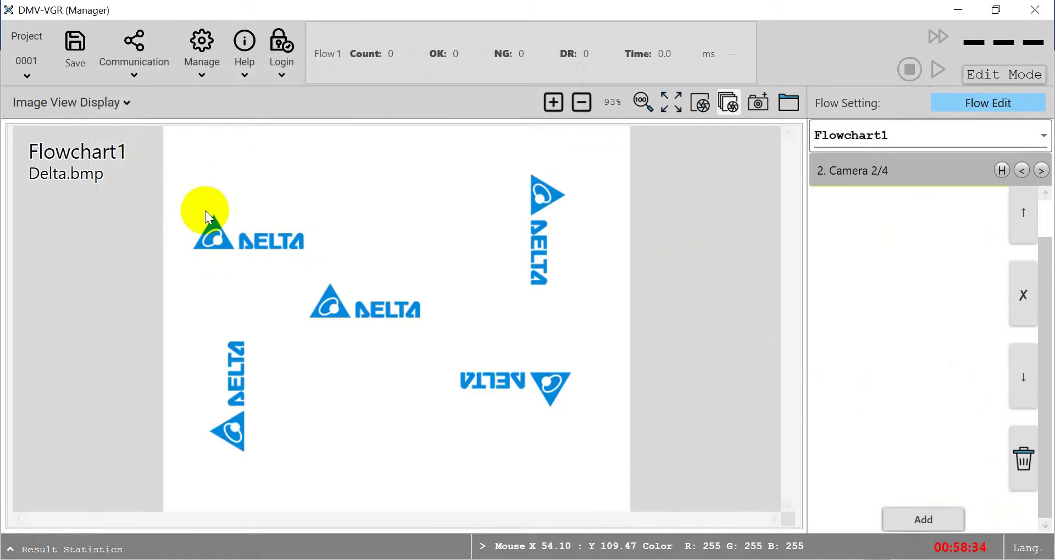
double_click(509, 330)
click(193, 245)
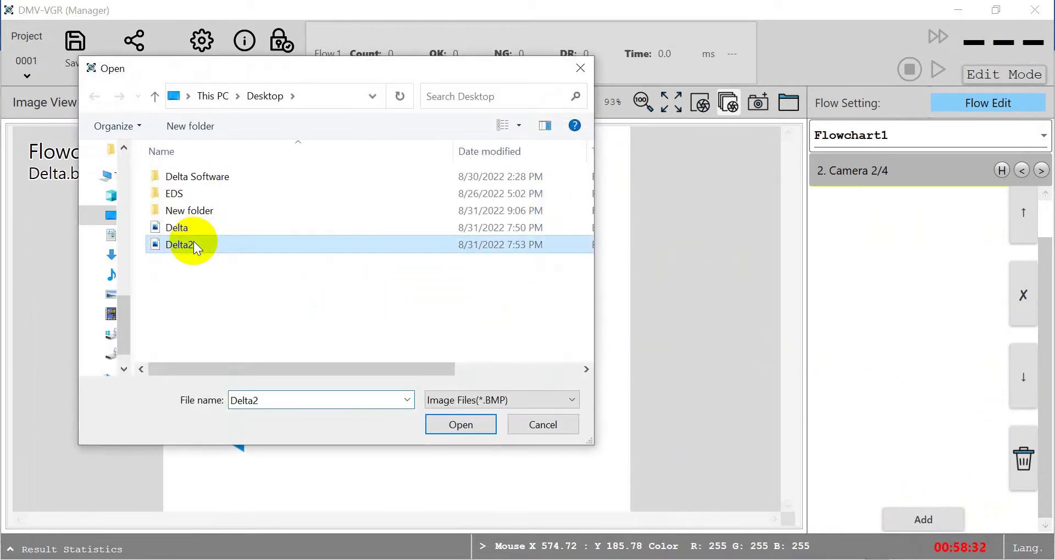
click(472, 424)
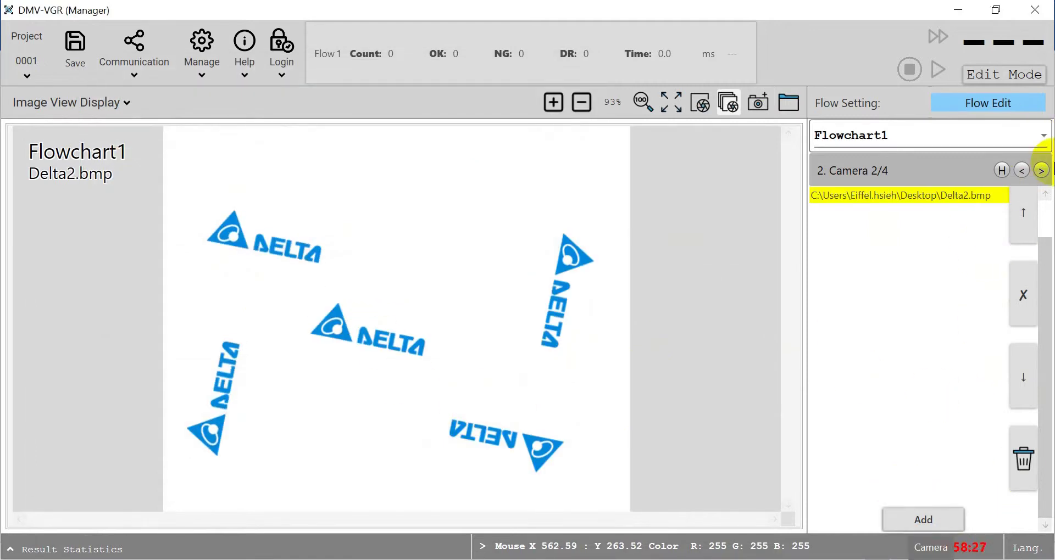
- In the Shape step, widen the red inspection region further to the left
click(1041, 171)
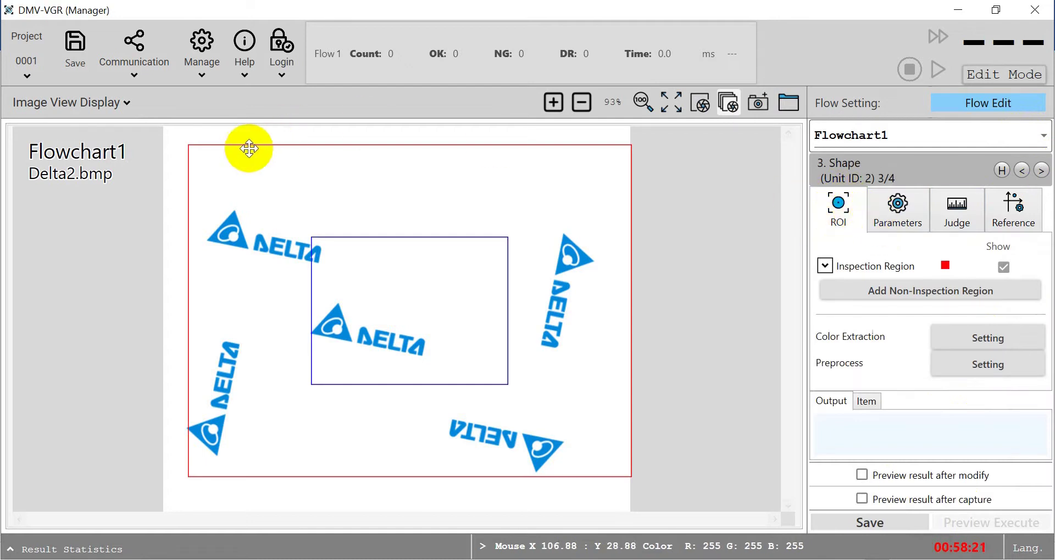
click(207, 146)
drag(188, 145, 165, 144)
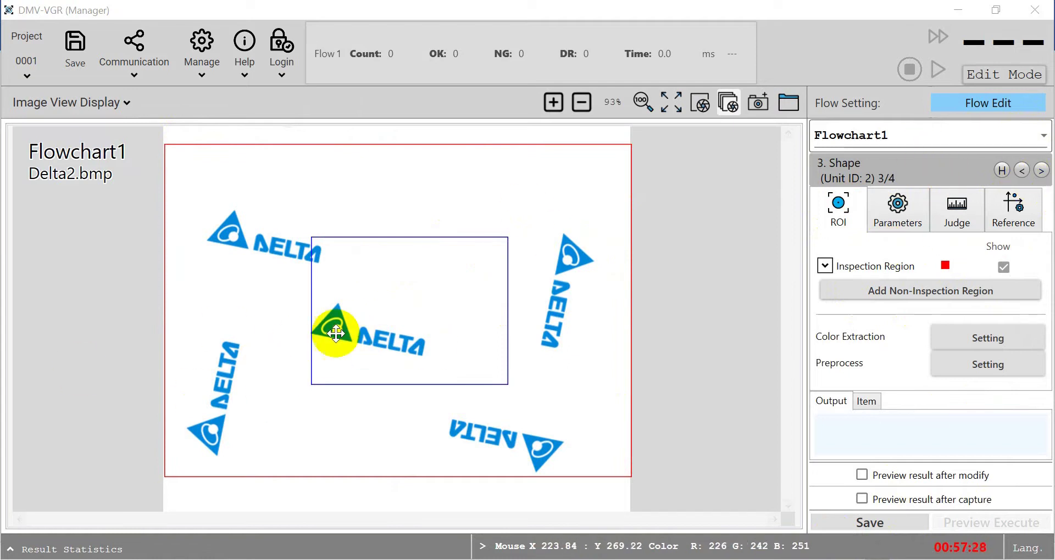
- Move Delta2.bmp above Delta.bmp in the camera image list, then return to Shape
click(1022, 171)
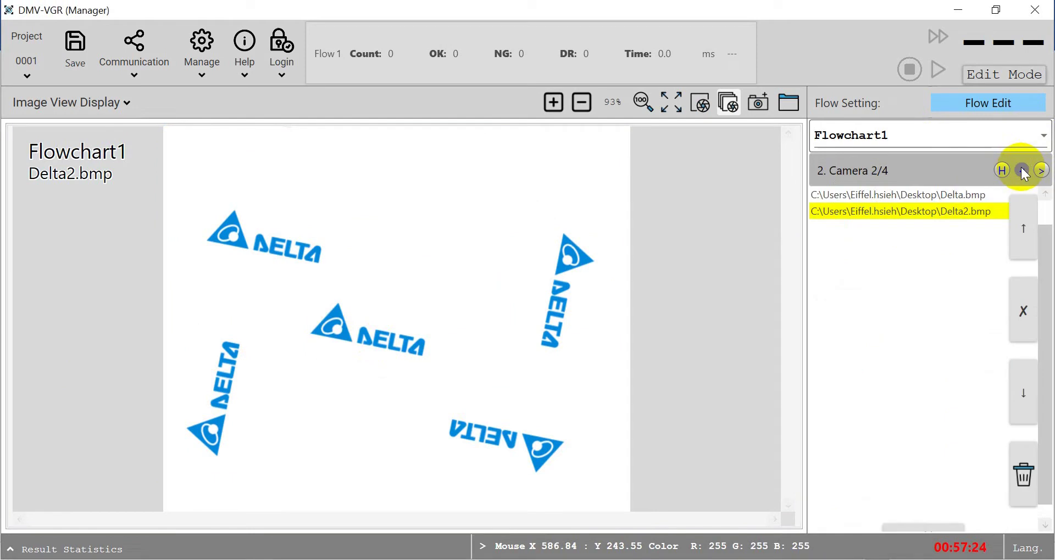
click(938, 197)
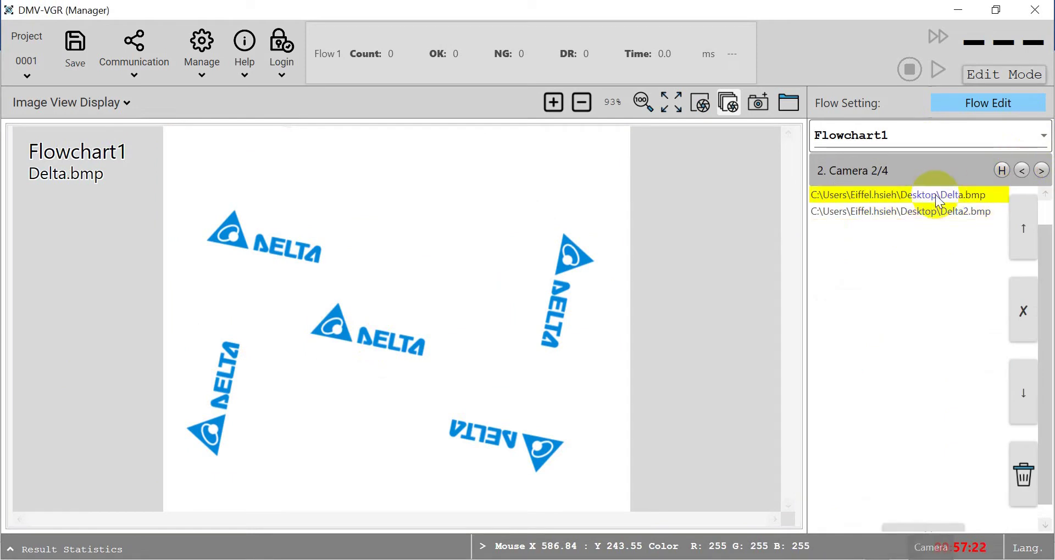
click(983, 214)
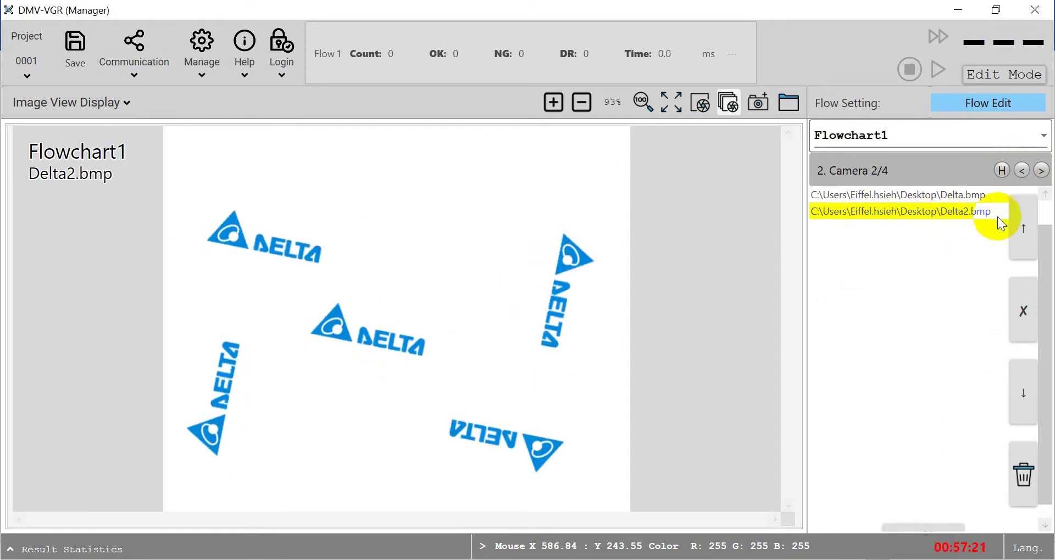
click(1023, 231)
click(1042, 170)
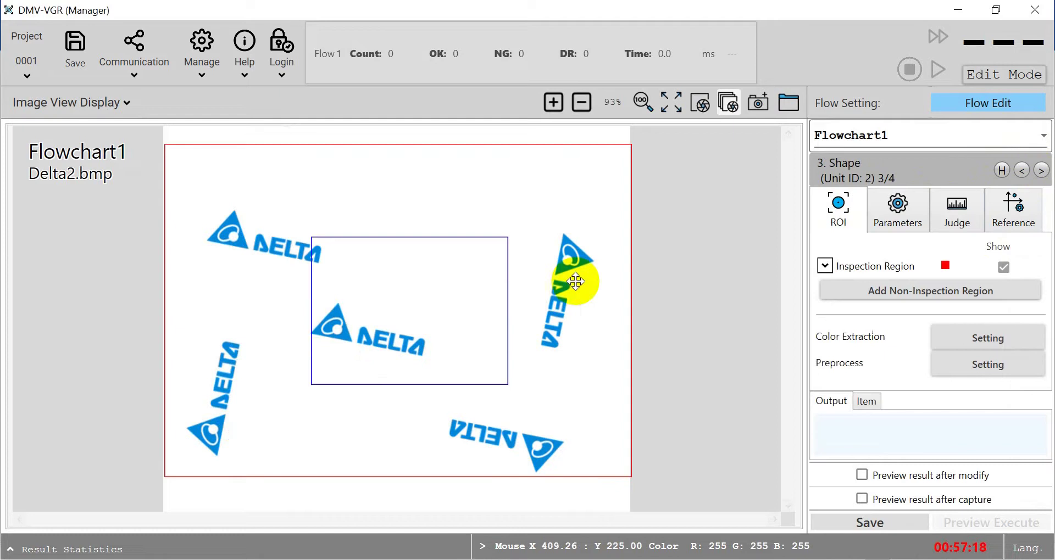
click(850, 265)
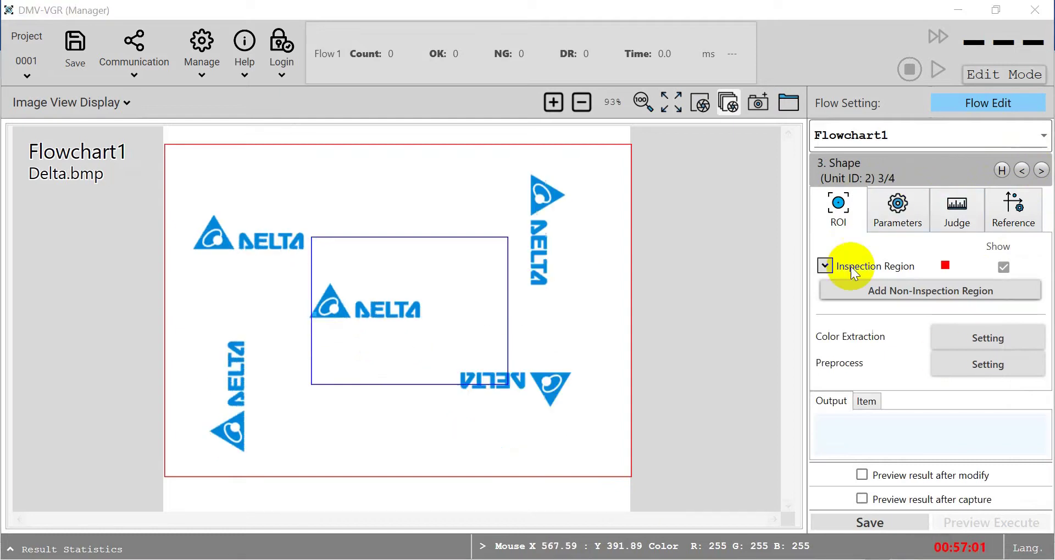
- Shrink the pattern region tightly around the centre logo's triangle
click(899, 204)
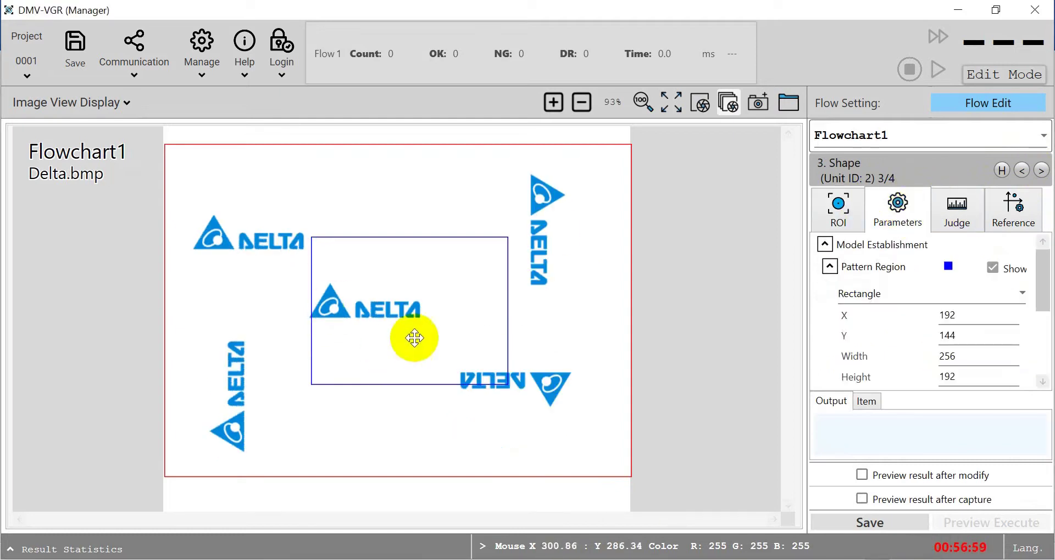
click(497, 235)
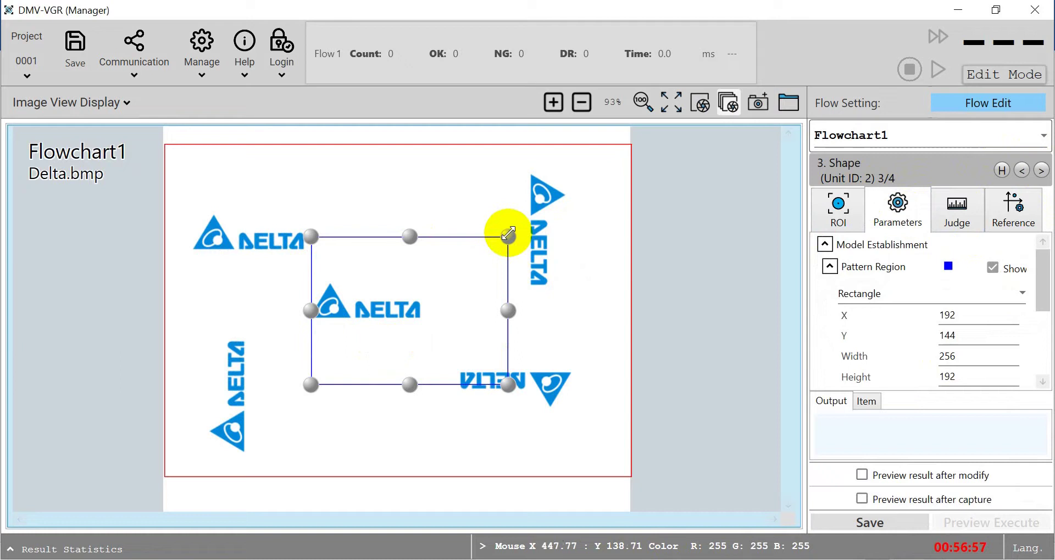
drag(508, 235, 343, 279)
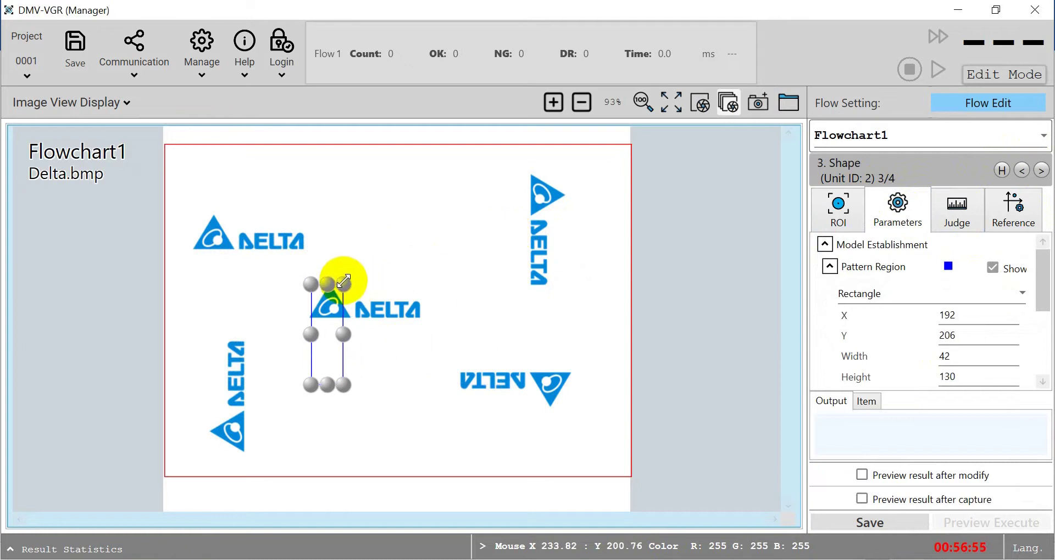
drag(342, 386, 350, 318)
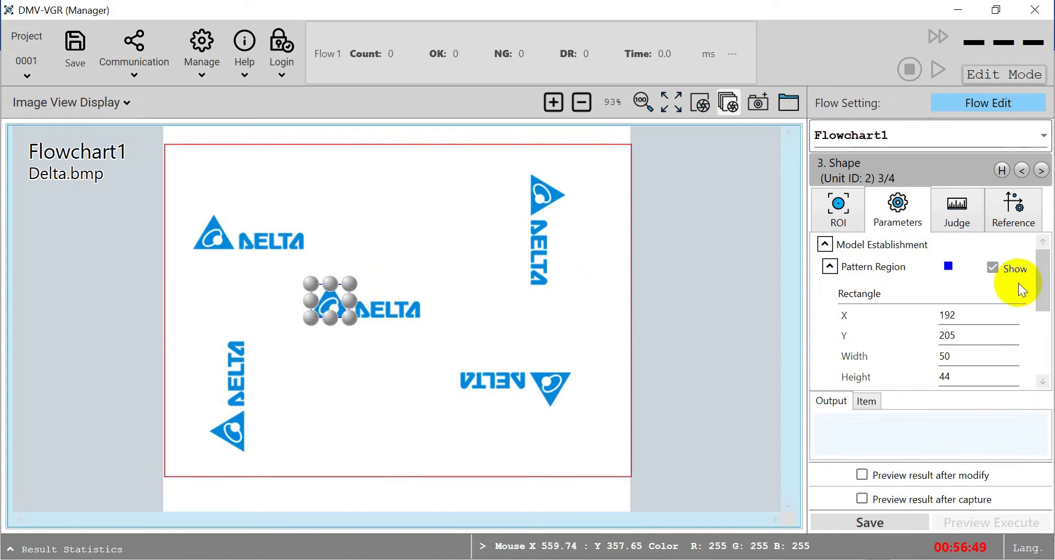
- Set the Shape step's Target Count to 5 and save it
scroll(1027, 330, down, 5)
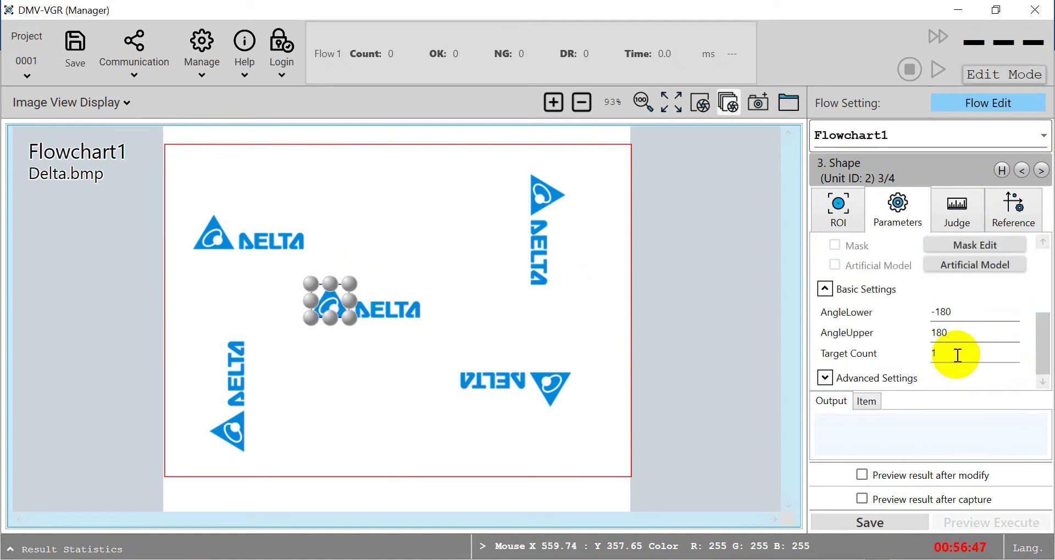
double_click(959, 353)
text(5)
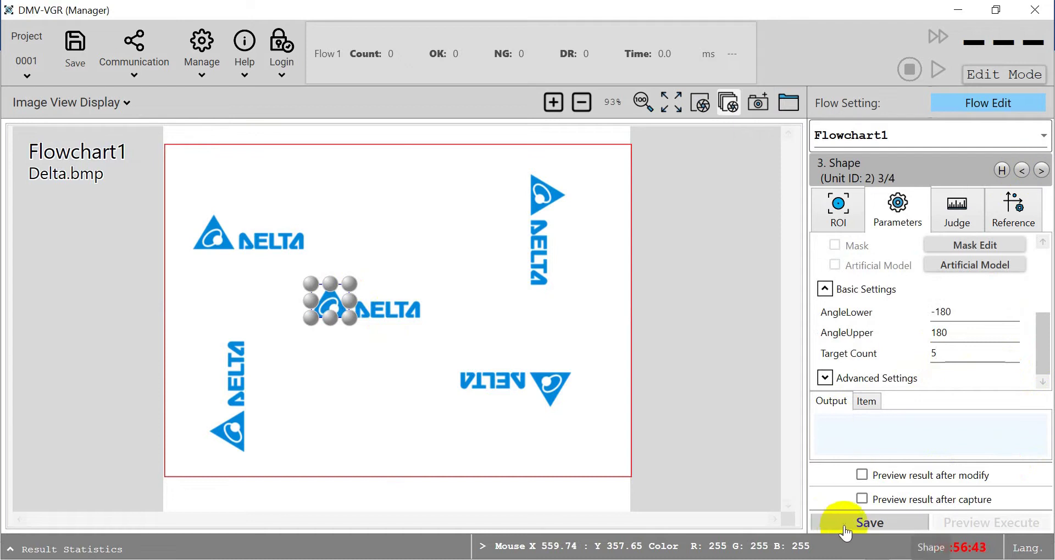
click(1040, 170)
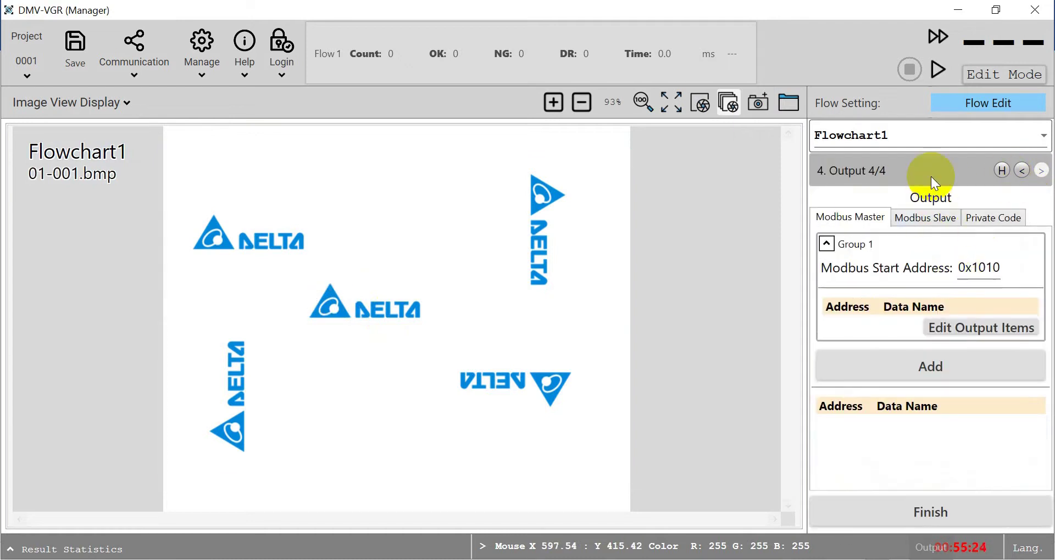
- Set the Modbus start address to 0x0000 and open the output item list
drag(971, 270, 998, 265)
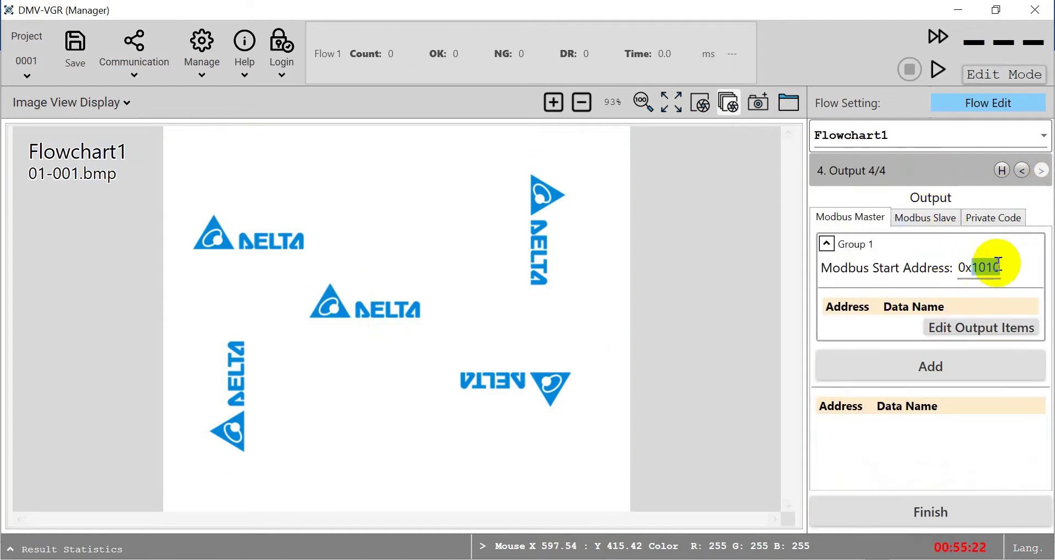
text(0)
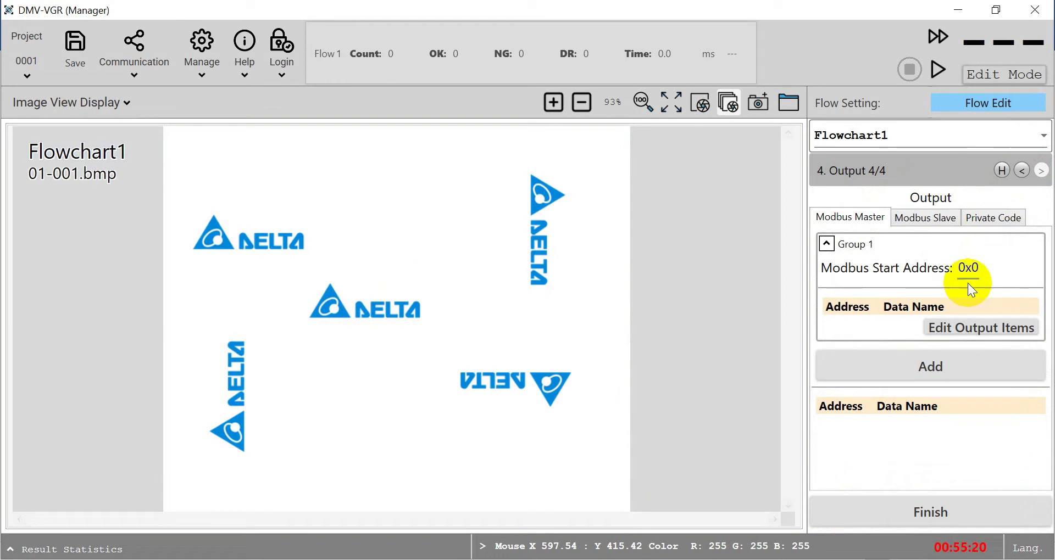
click(988, 333)
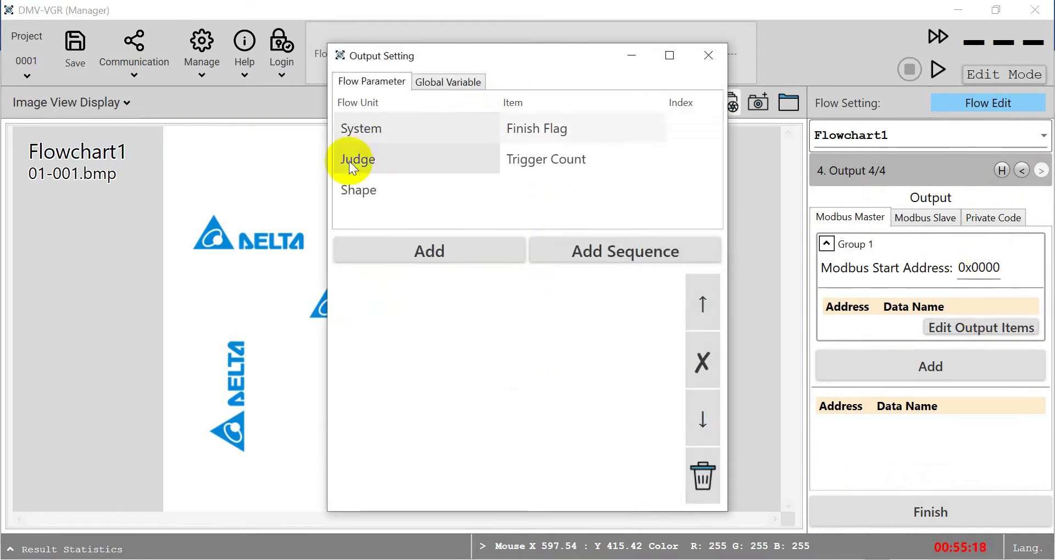
- Add Shape X, Y and Theta of result index 1 to the Modbus output items
click(372, 199)
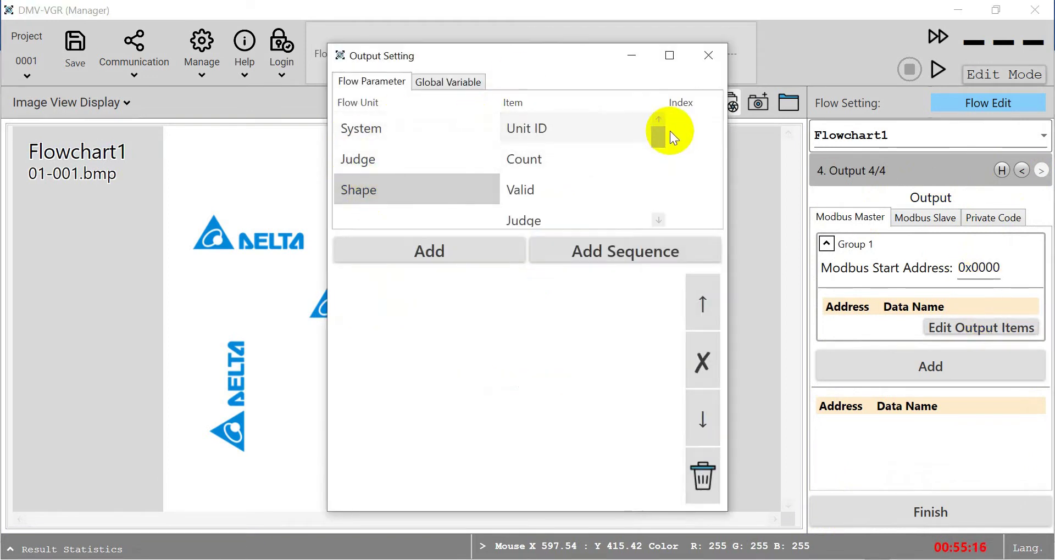
drag(657, 136, 668, 185)
click(513, 161)
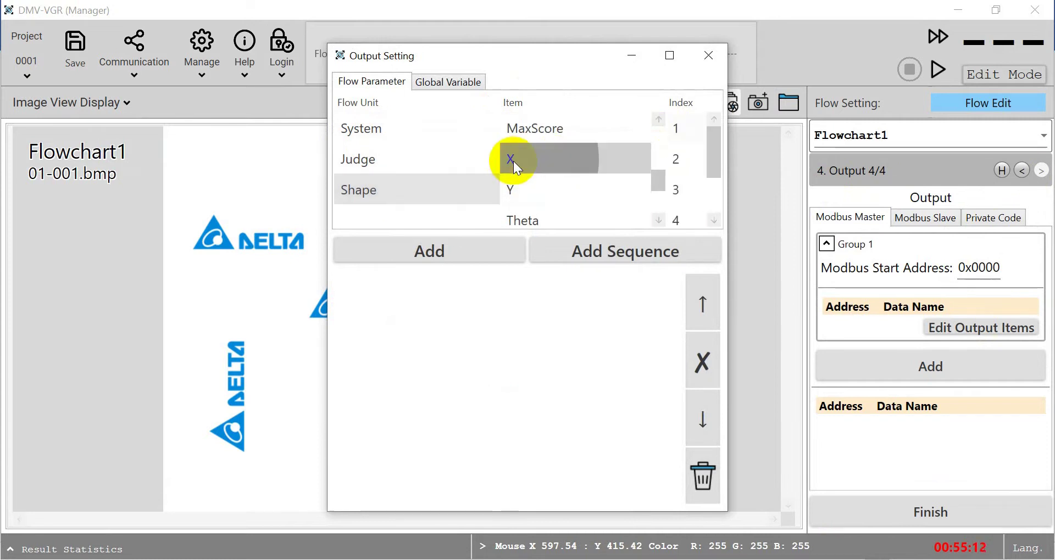
click(675, 130)
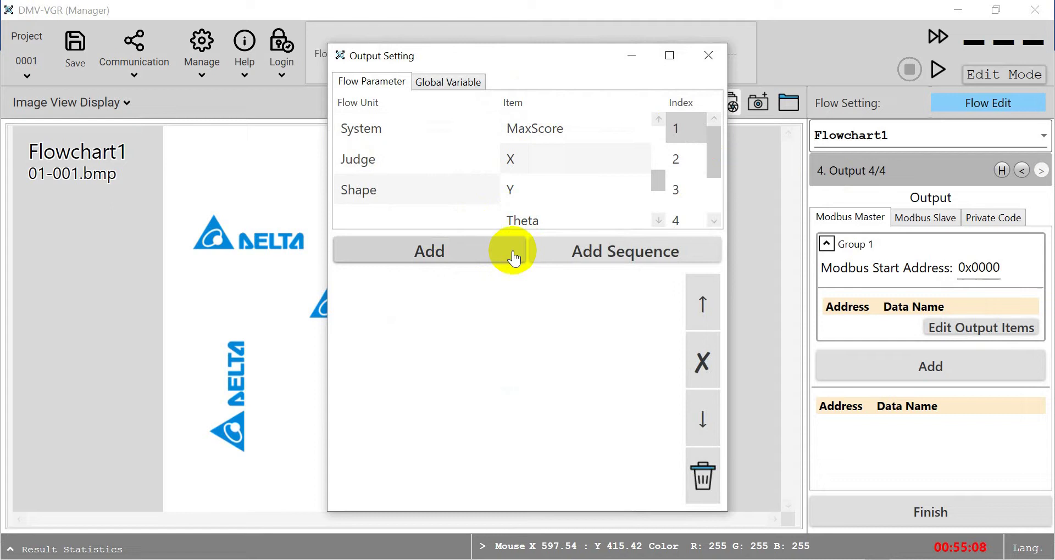
click(484, 248)
click(506, 185)
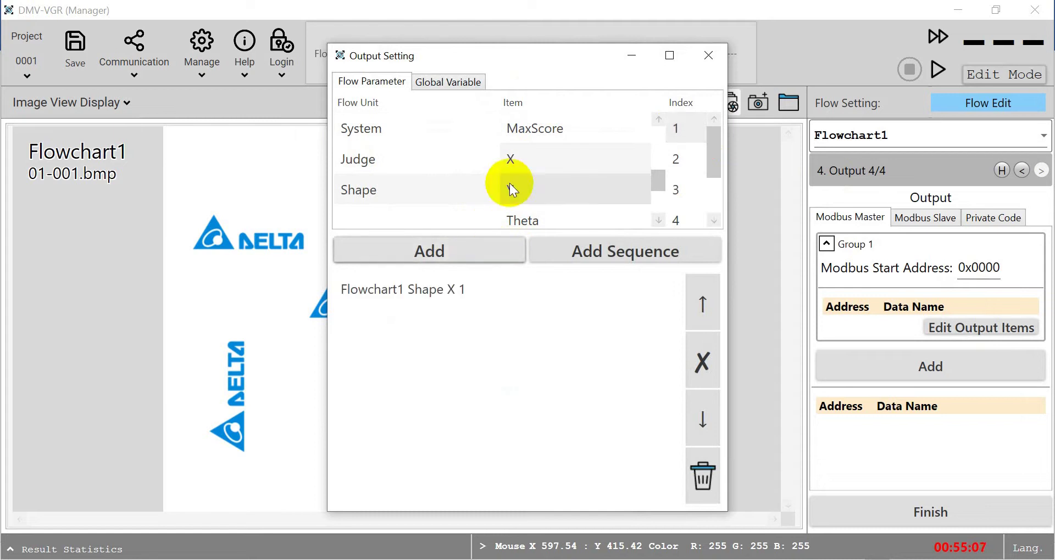
click(483, 251)
click(541, 220)
click(484, 248)
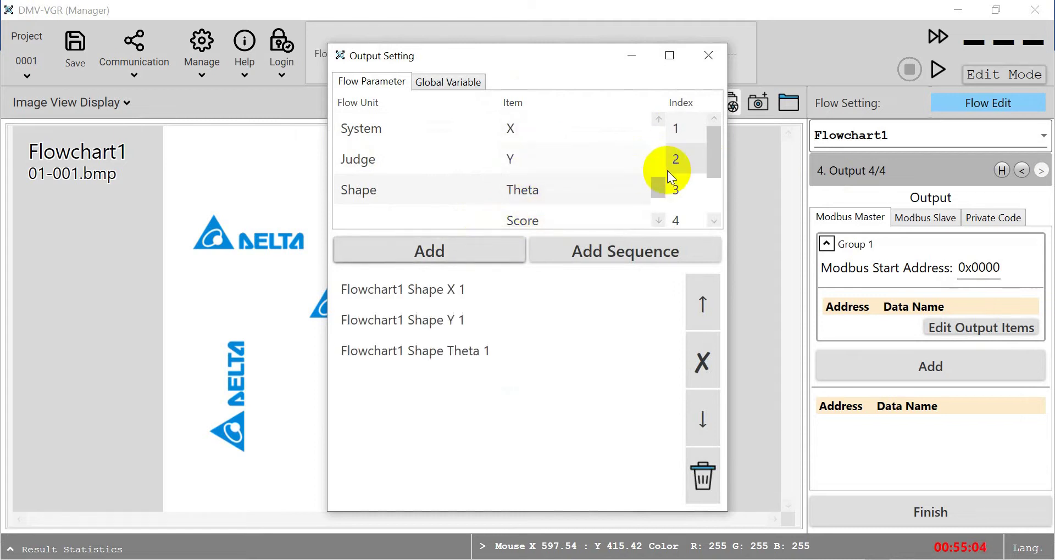
- Add the second target's Shape X, Y and Theta to the output items
click(529, 136)
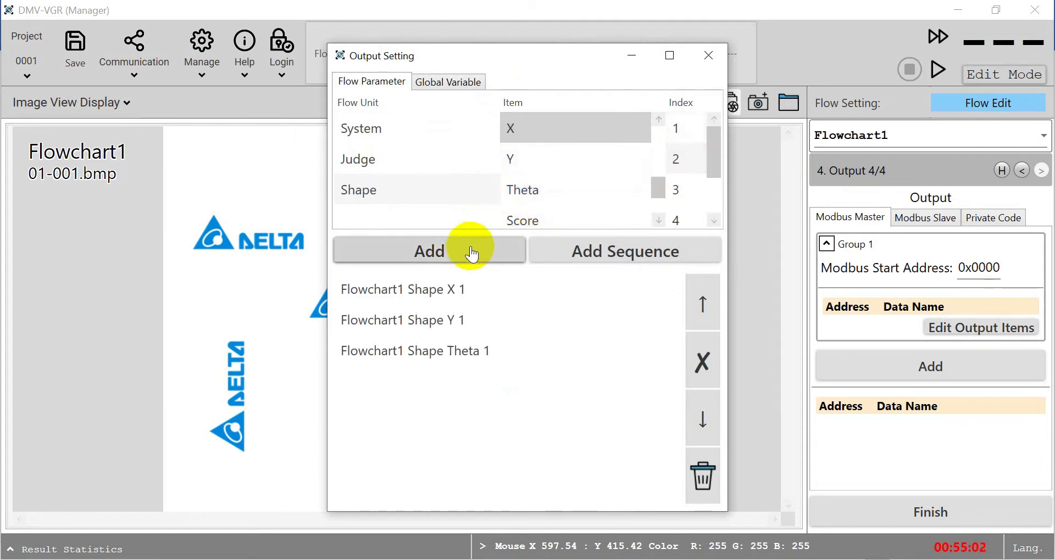
click(471, 253)
click(520, 165)
click(436, 246)
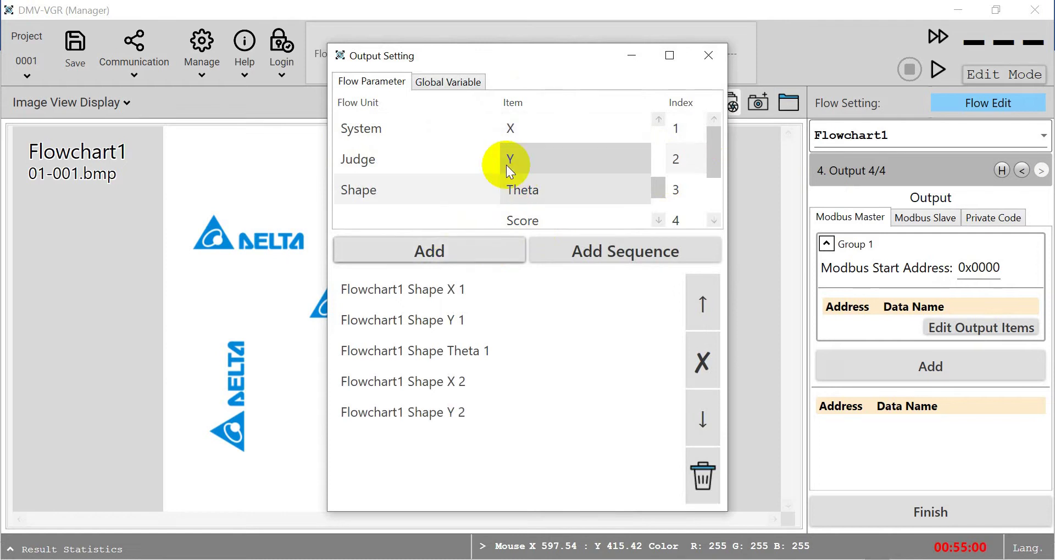
click(513, 193)
click(457, 253)
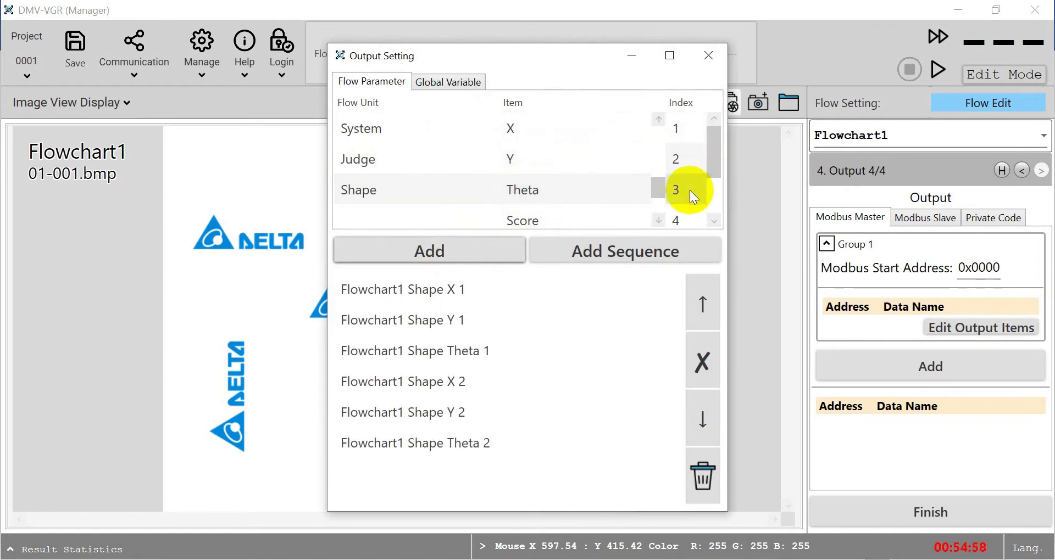
- Add the third target's Shape X, Y and Theta to the output items
click(516, 129)
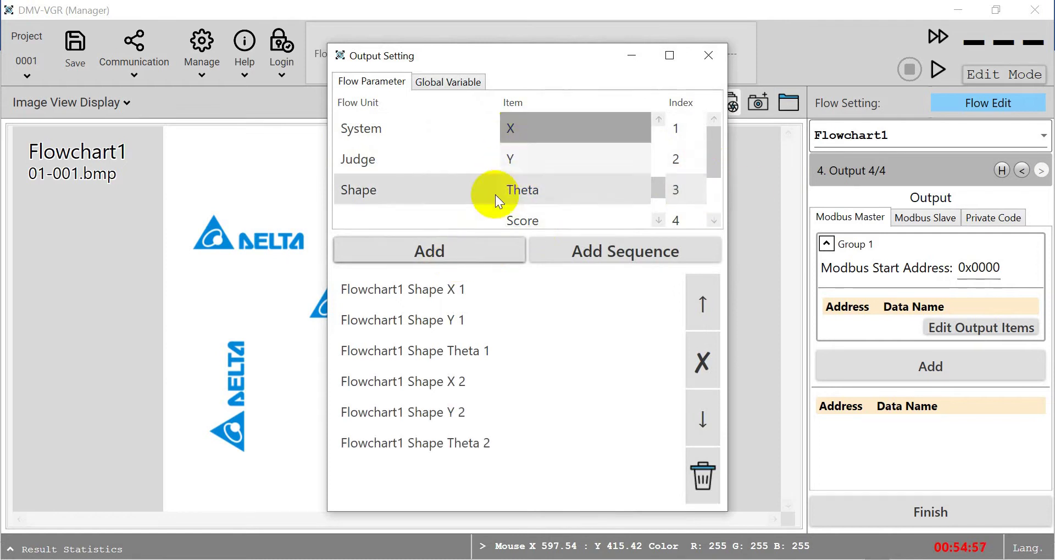
click(474, 248)
click(513, 165)
click(481, 248)
click(555, 192)
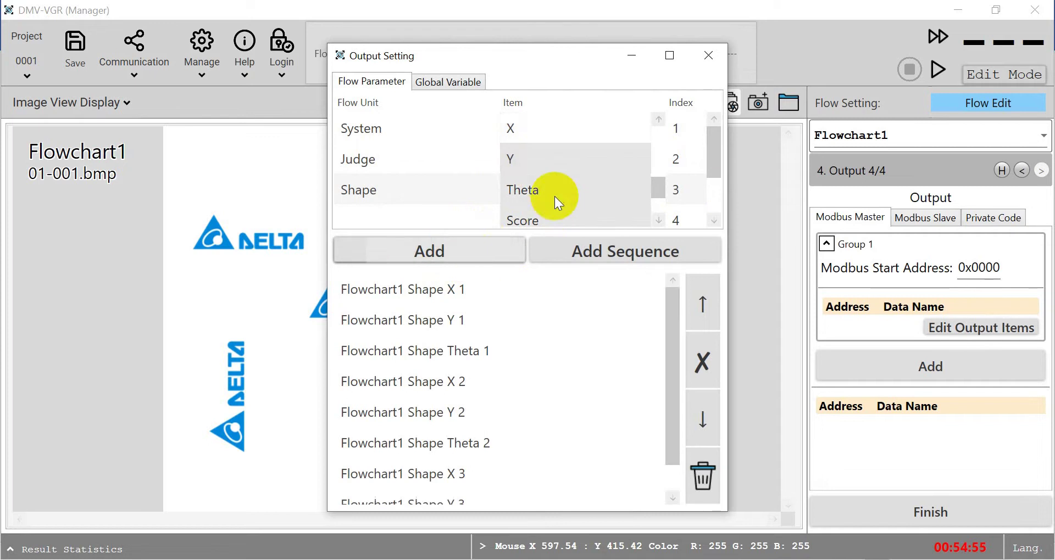
click(488, 248)
- Add Shape X, Y and Theta of result index 4 to the output items
click(677, 222)
click(520, 132)
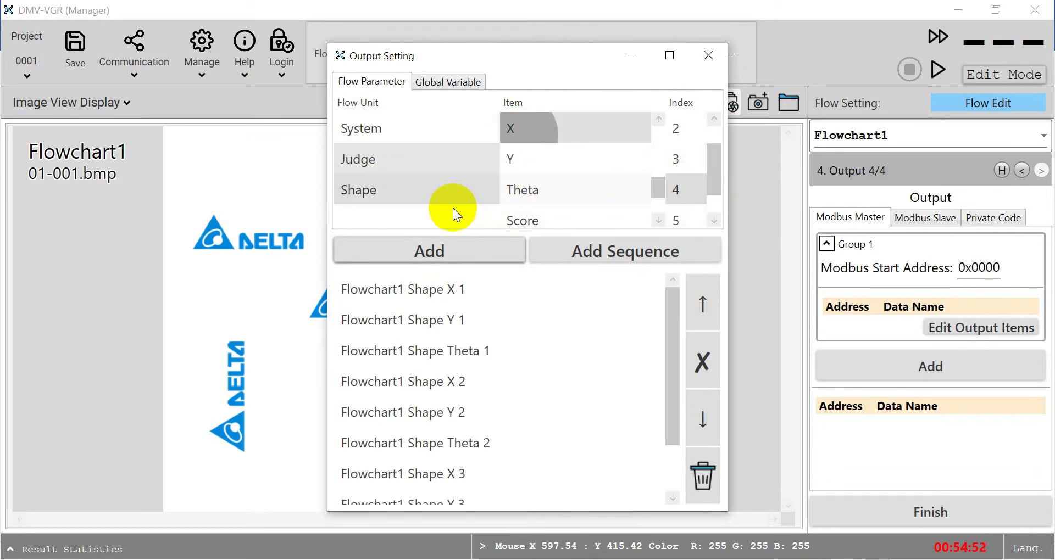
click(431, 251)
click(505, 156)
click(459, 247)
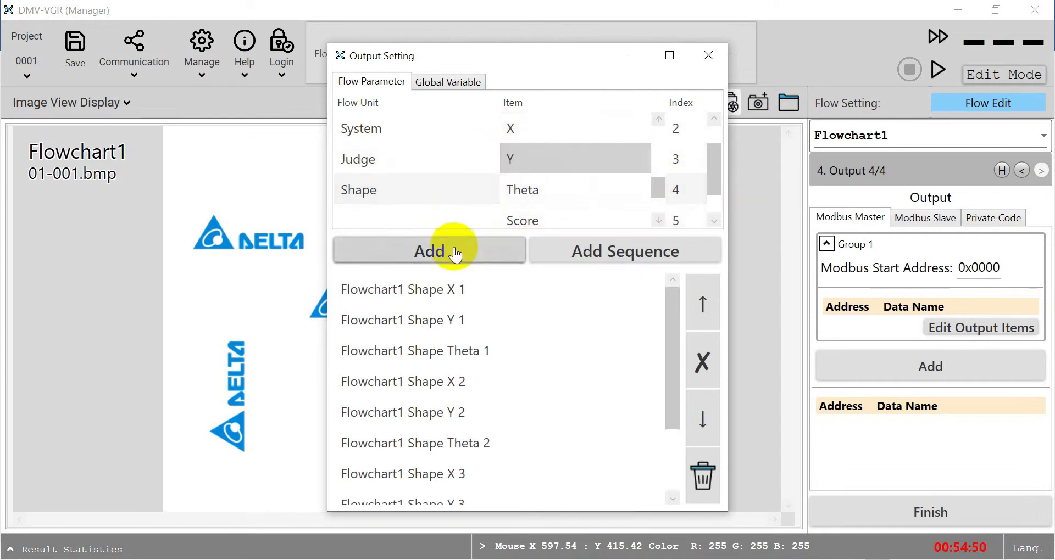
click(533, 190)
click(470, 242)
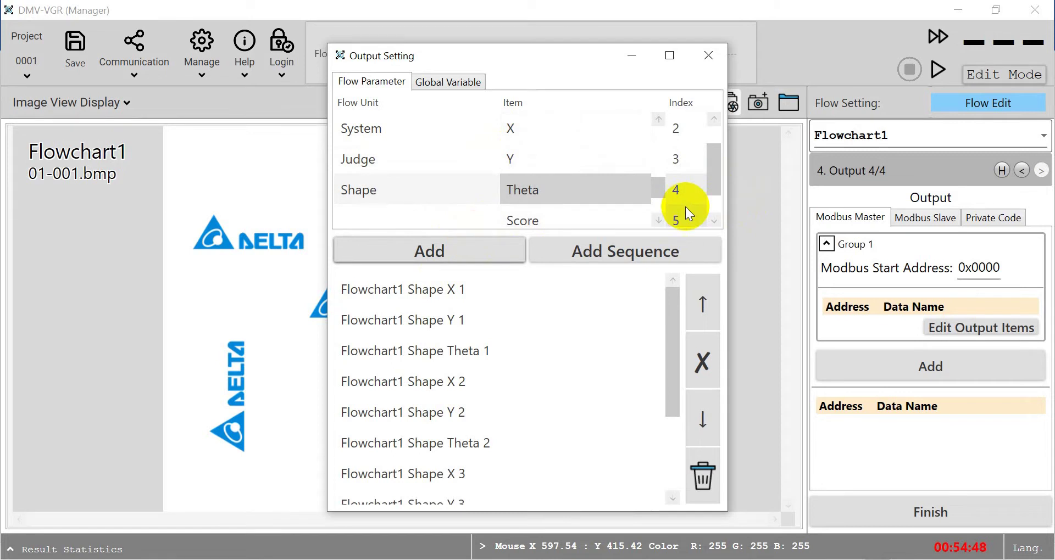
- Add Shape X, Y and Theta of result index 5, then close Output Setting
click(681, 214)
click(504, 126)
click(468, 253)
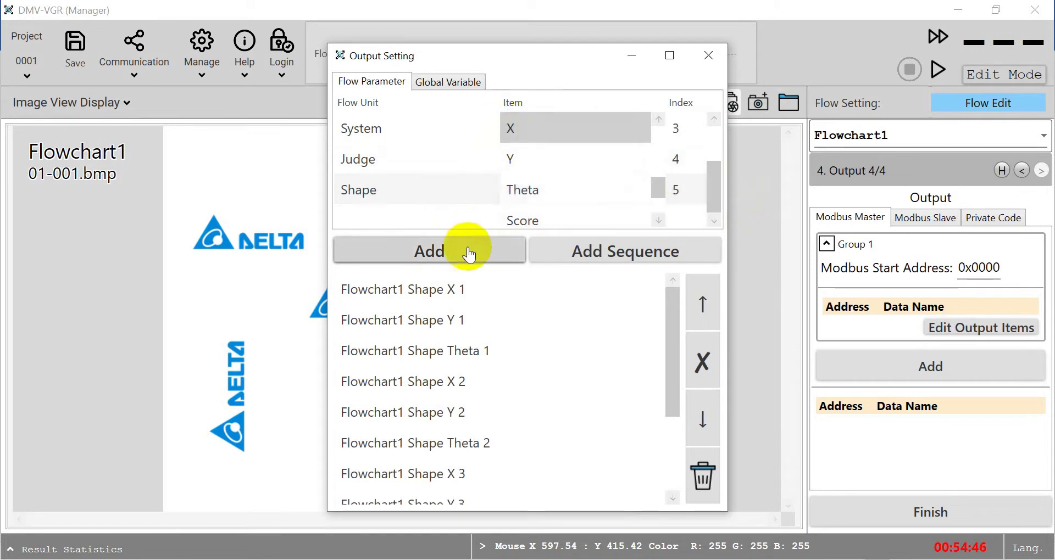
click(530, 159)
click(461, 246)
click(535, 188)
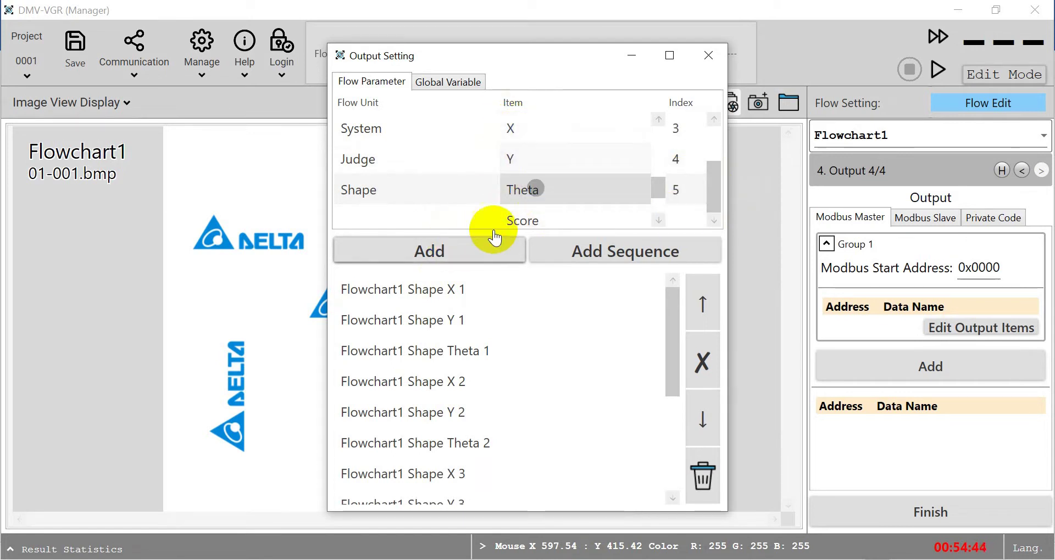
click(495, 237)
click(708, 56)
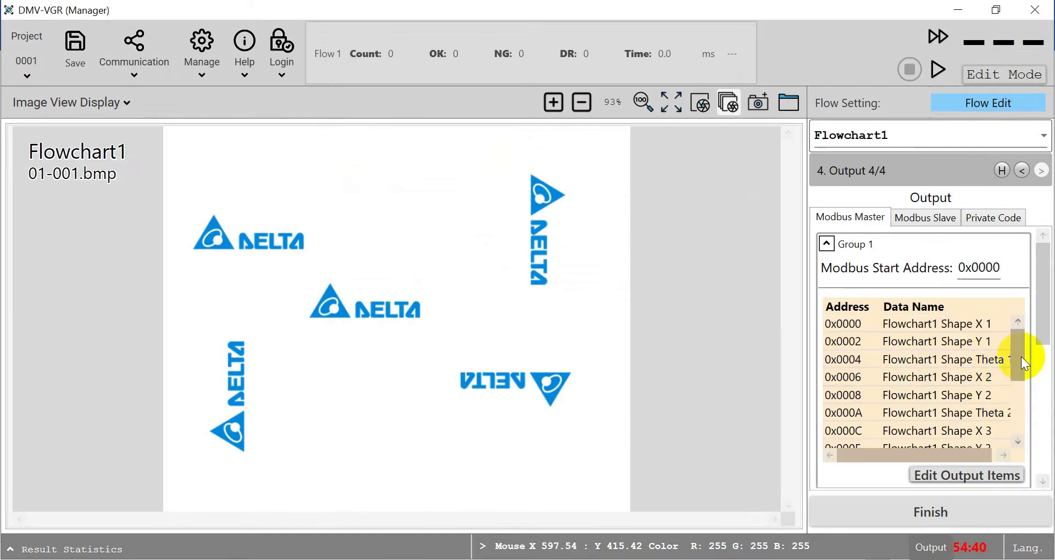
- Check the Modbus list ends with Shape Theta 5 at 0x001A and finish the output step
drag(1017, 369, 1019, 431)
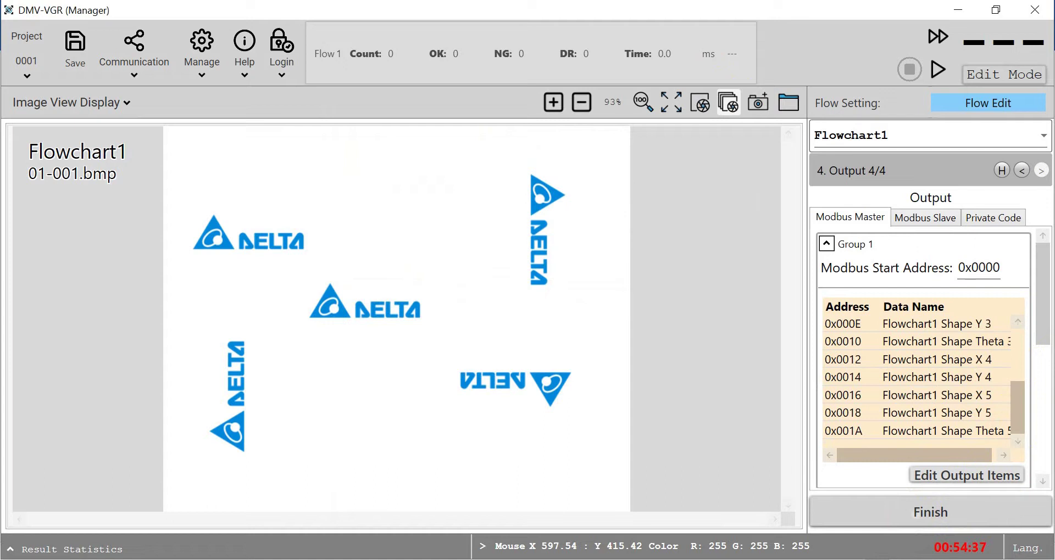
click(930, 512)
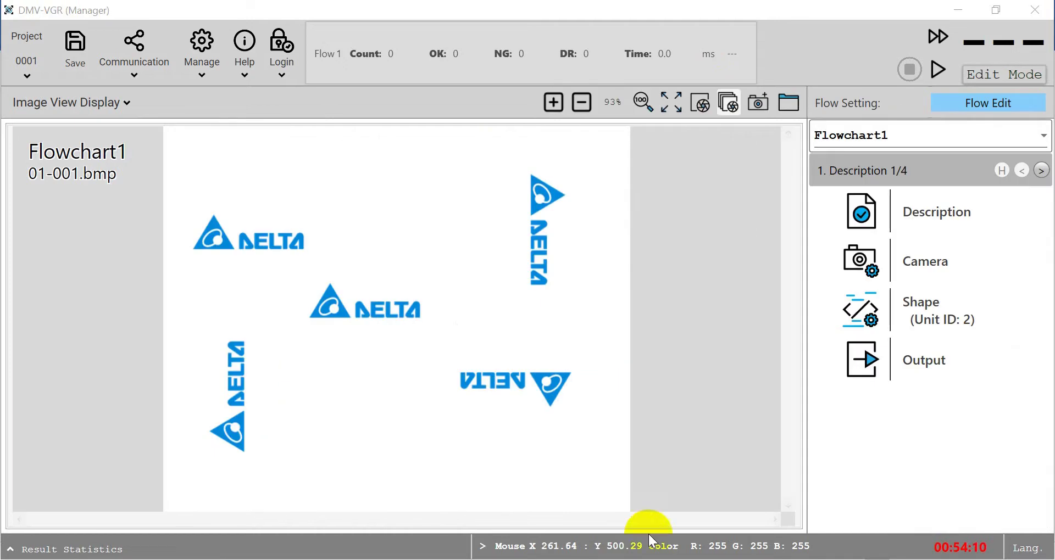
- Add Shape X1 (detection index 1) as yellow size-20 on-image text in Display Setting
click(200, 76)
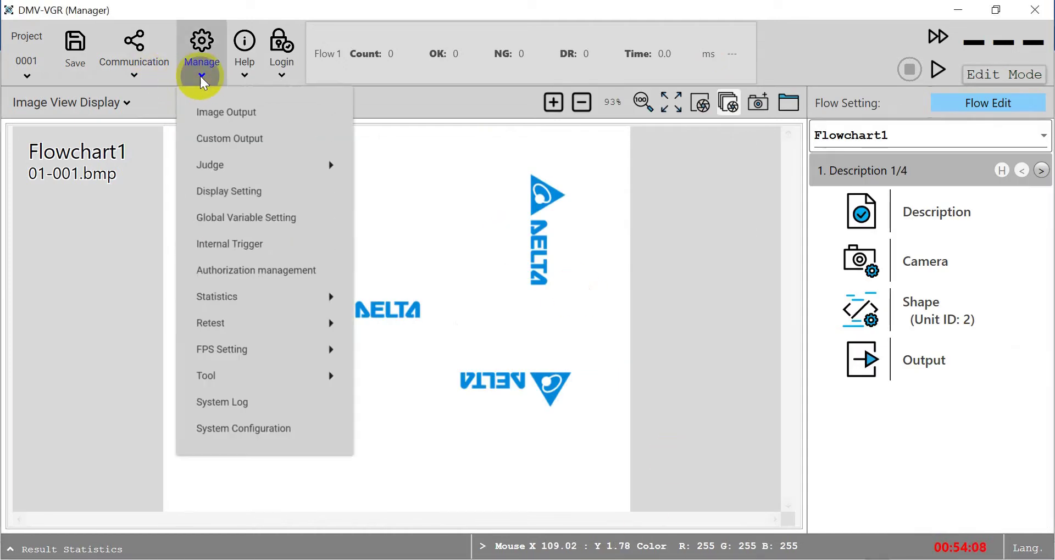
click(253, 196)
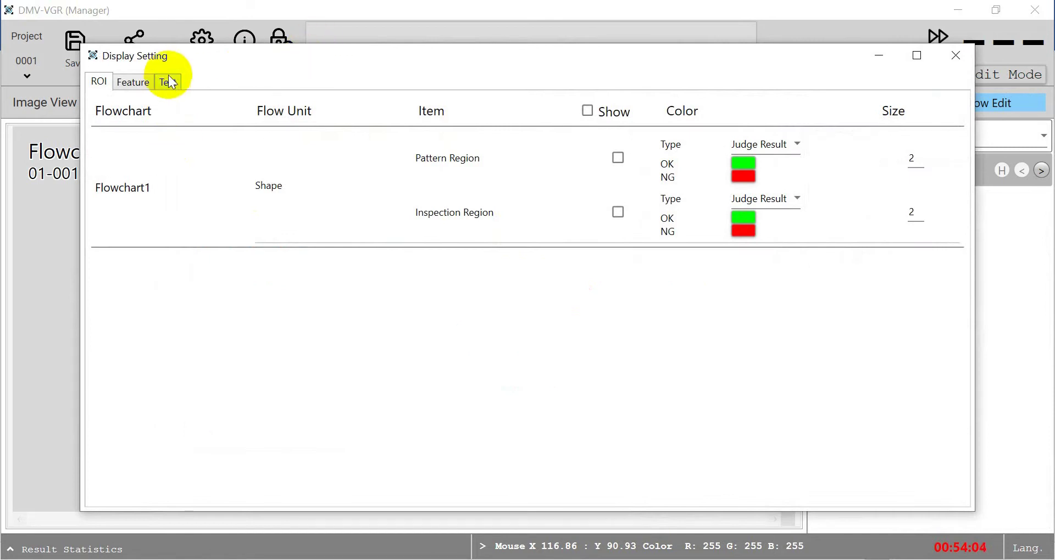
click(169, 81)
click(306, 117)
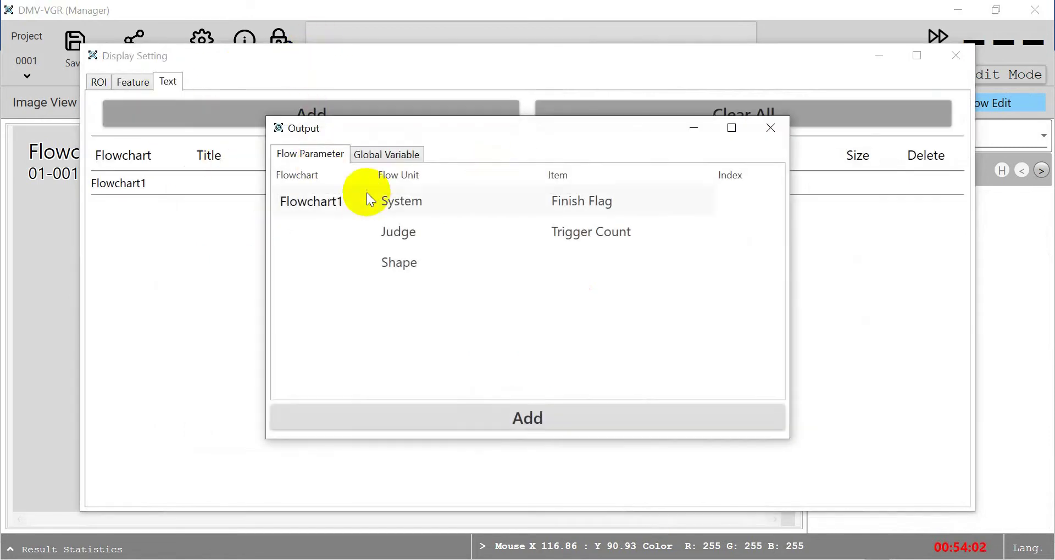
click(403, 264)
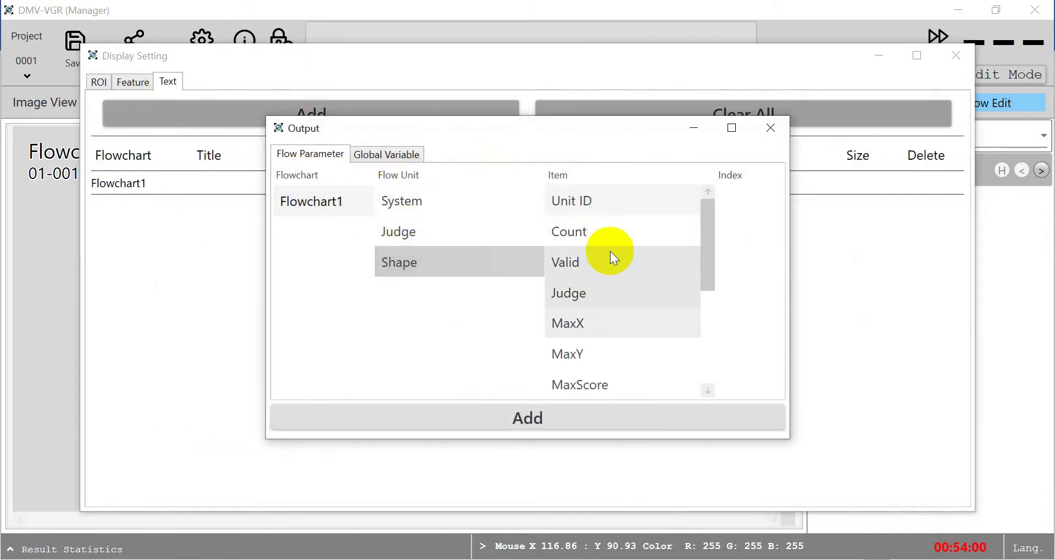
scroll(624, 253, down, 3)
click(561, 236)
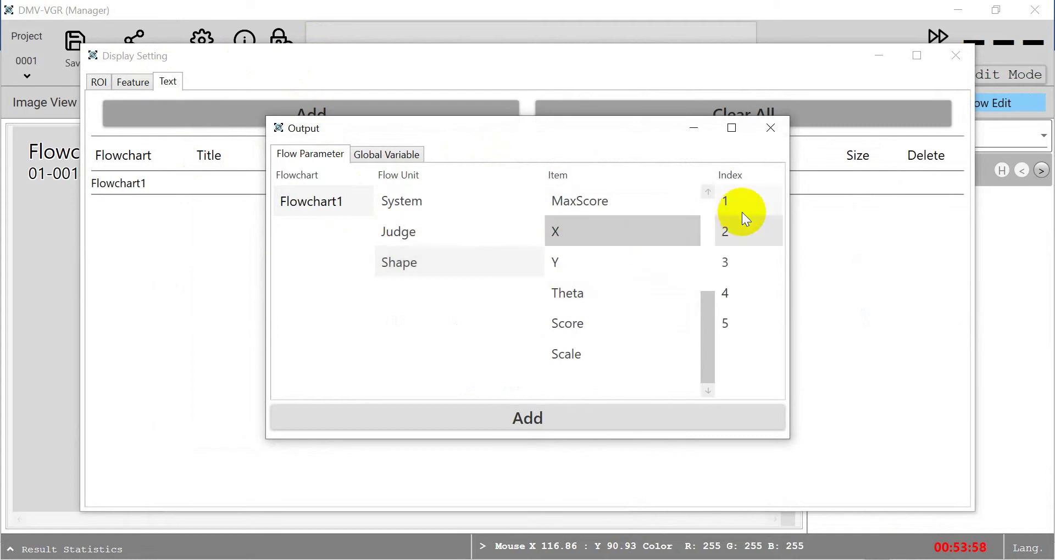
click(722, 197)
click(483, 417)
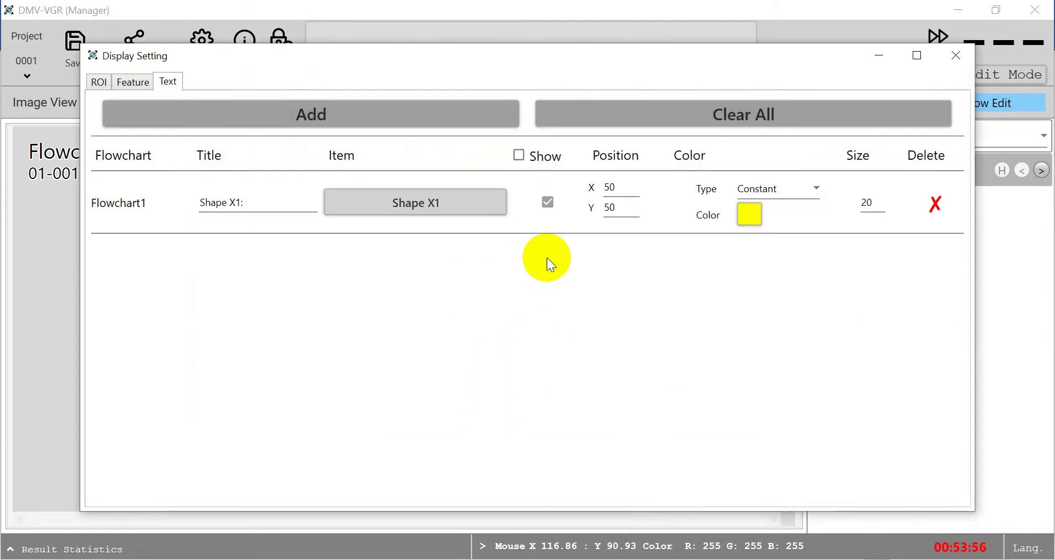
- Add Shape Y1 with detection index 1 as on-image text
click(298, 131)
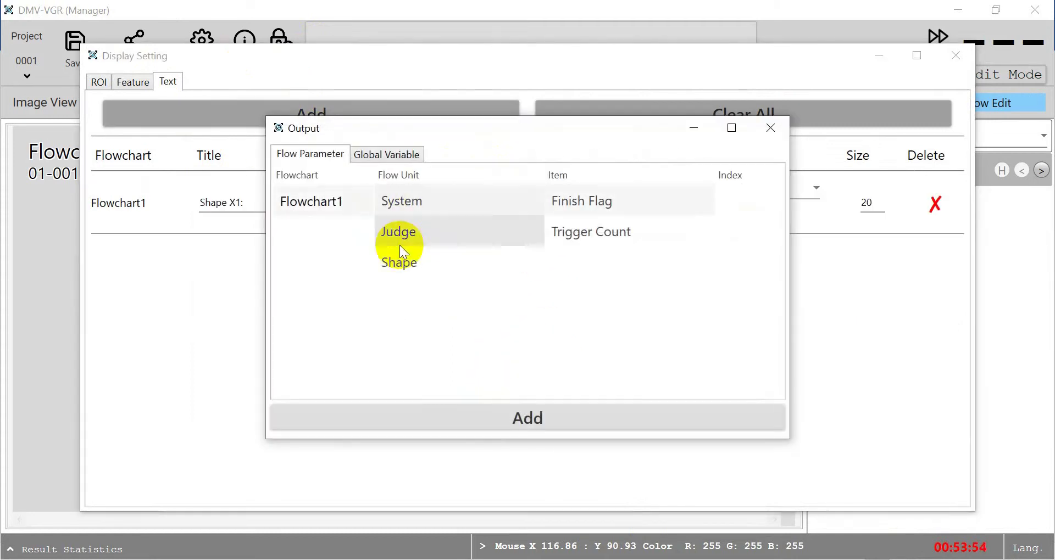
click(402, 262)
drag(704, 256, 707, 304)
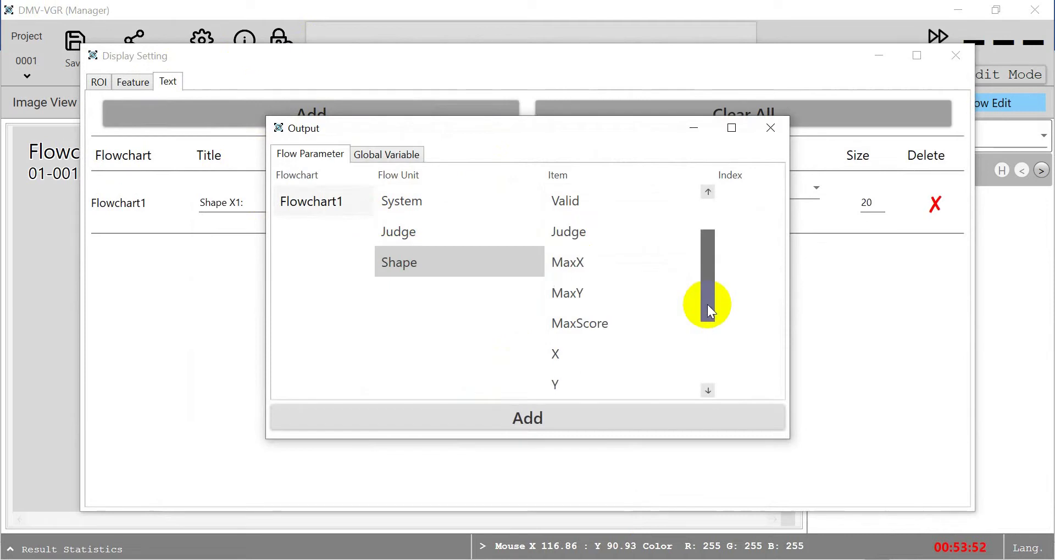
click(582, 339)
click(726, 197)
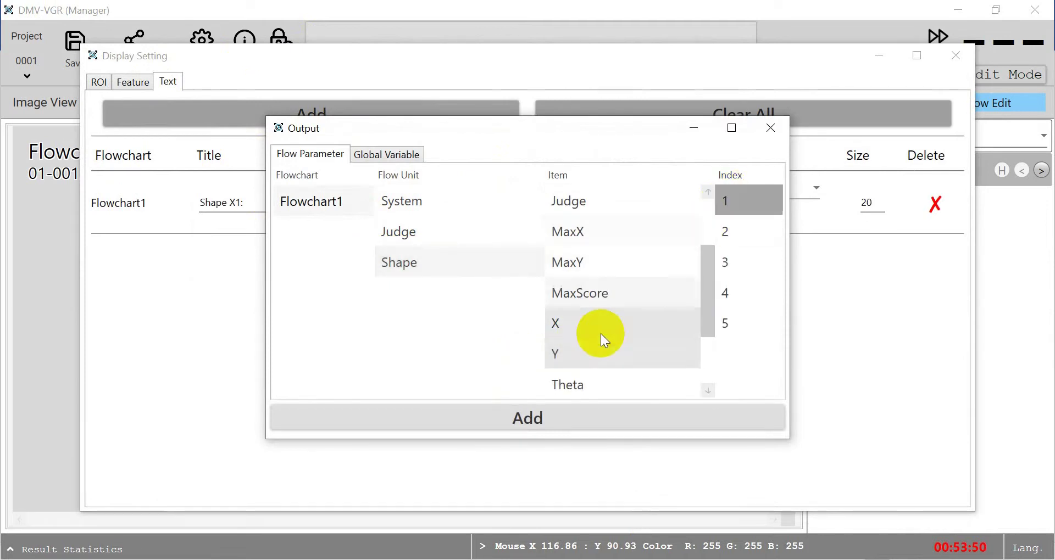
click(527, 418)
- Add Shape Theta1 with detection index 1 as on-image text and close Display Setting
click(279, 130)
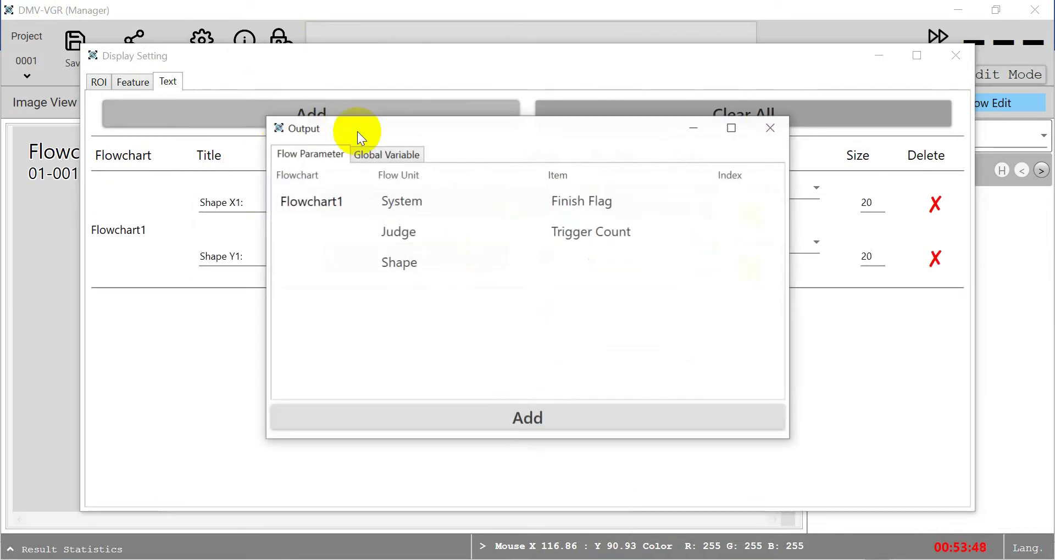
click(540, 253)
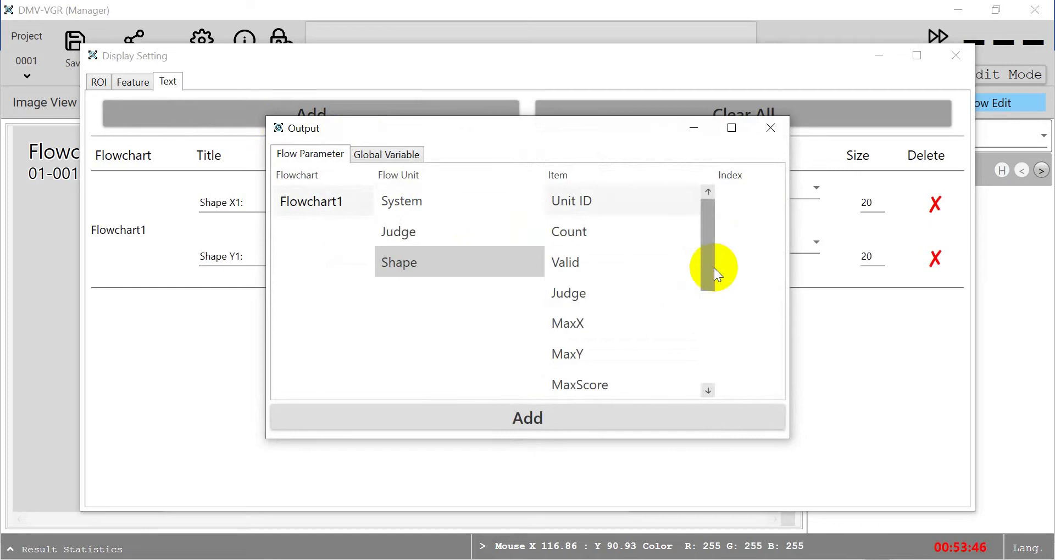
drag(711, 271, 707, 323)
click(575, 382)
click(753, 207)
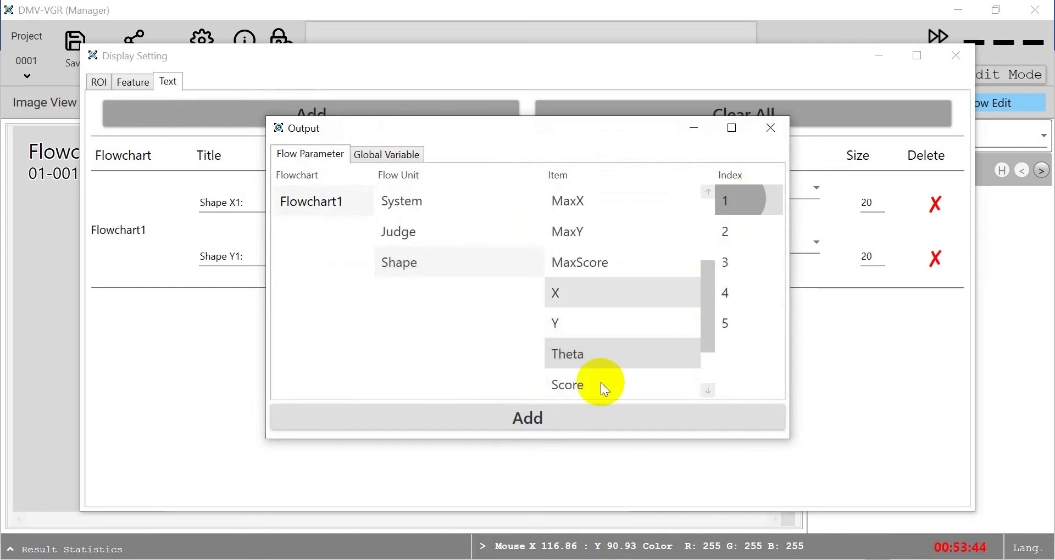
click(574, 416)
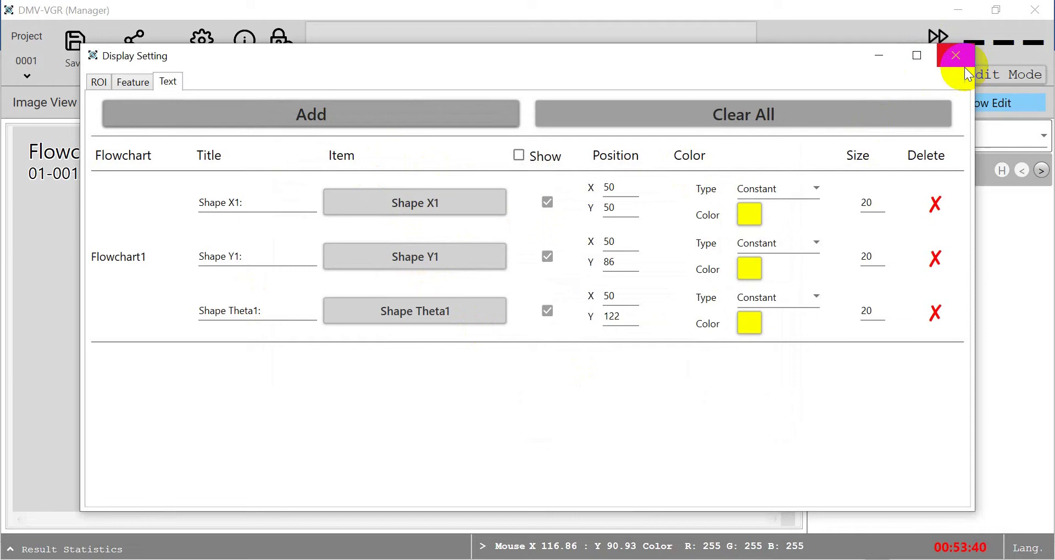
click(952, 58)
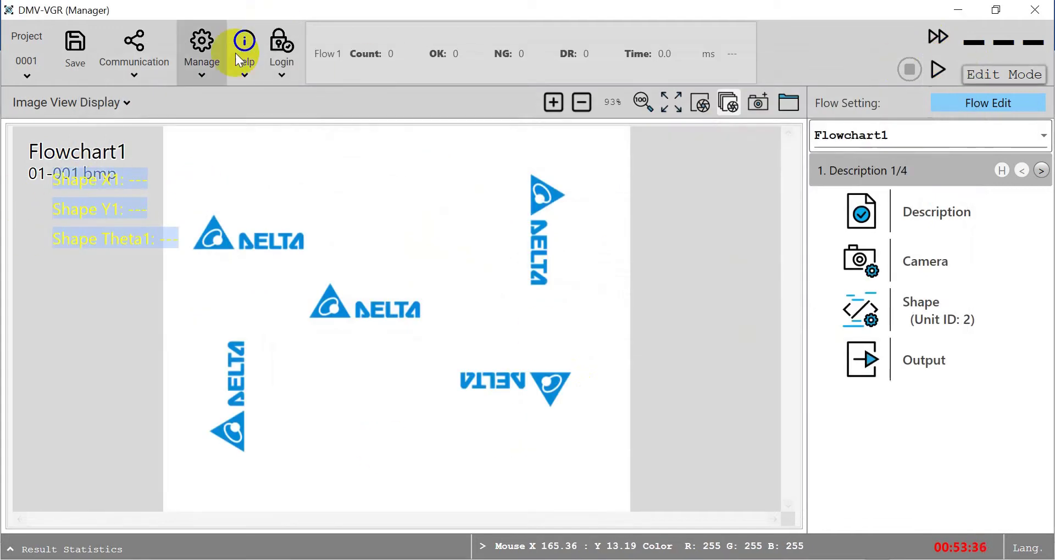
- Add Shape X2 (detection index 2) as on-image text at Y 158
click(209, 70)
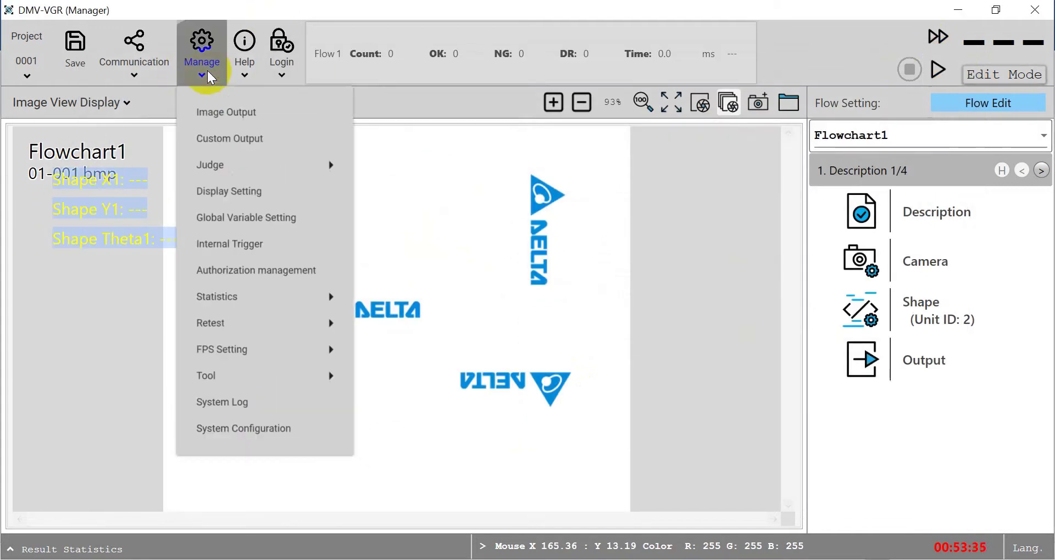
click(225, 192)
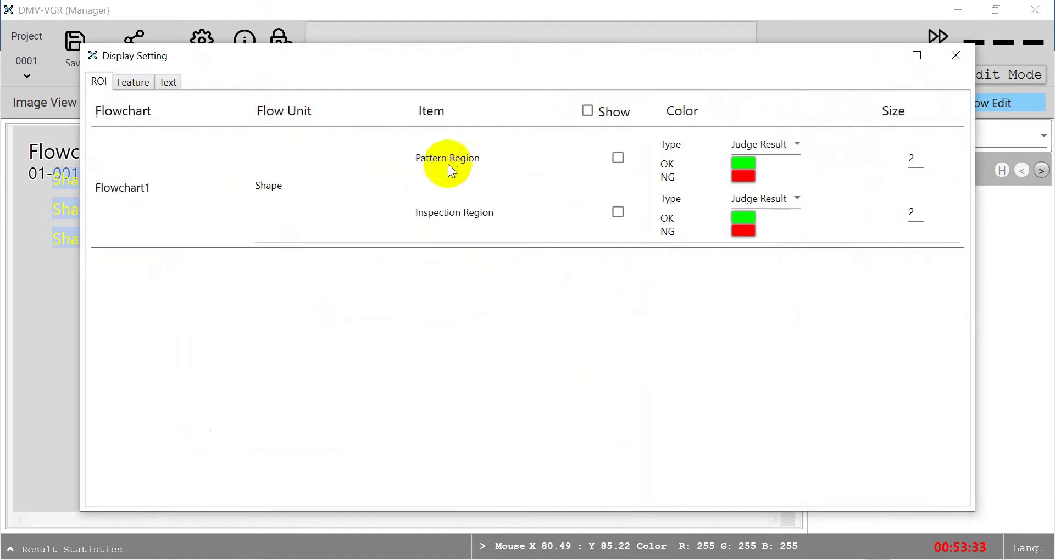
click(173, 82)
click(316, 114)
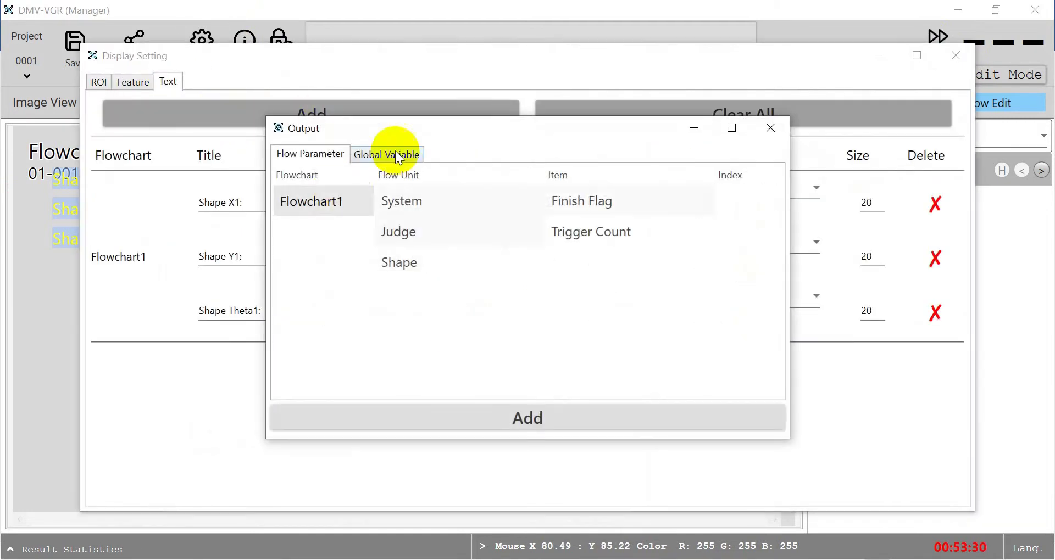
click(396, 259)
scroll(609, 292, down, 3)
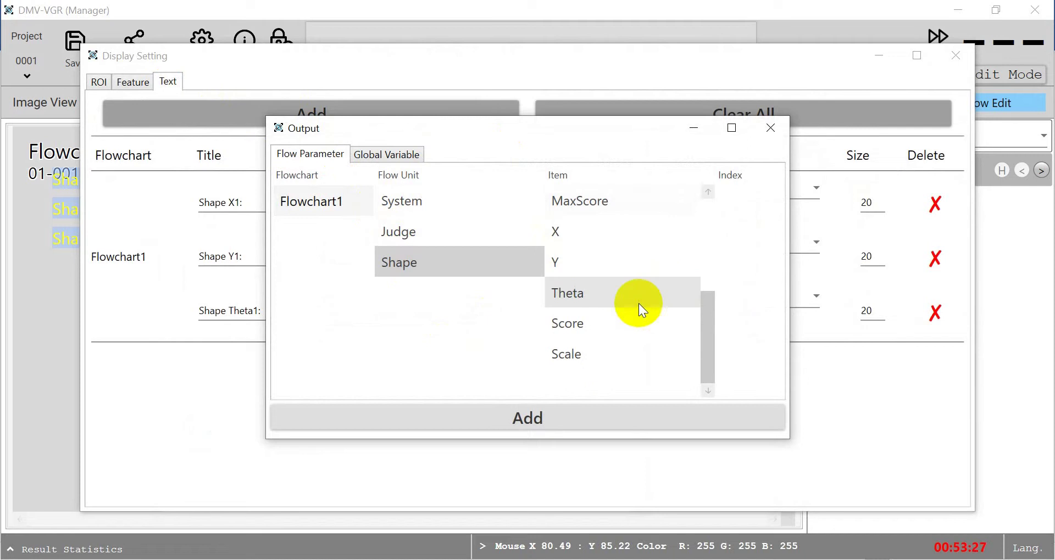
click(559, 231)
click(730, 241)
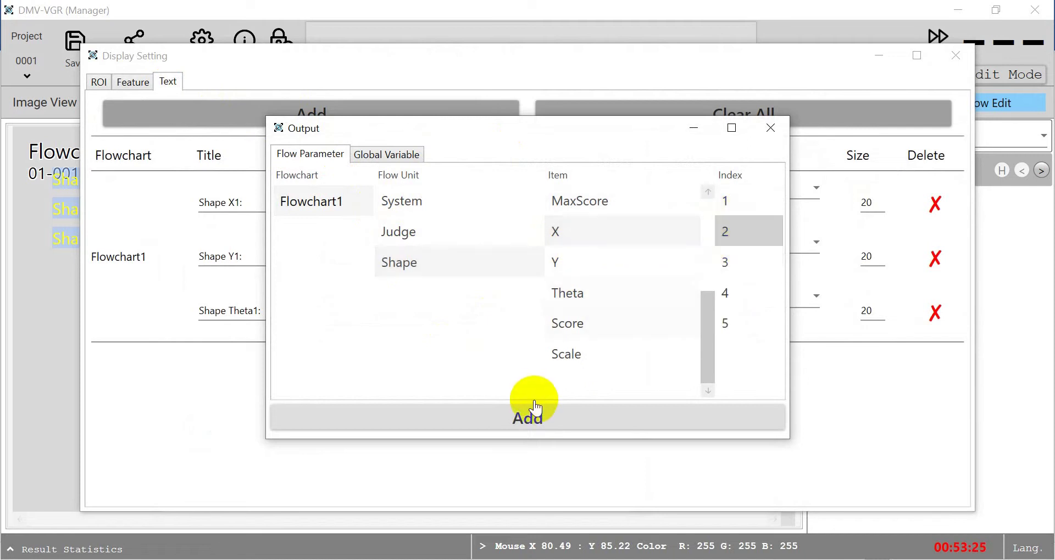
click(530, 413)
- Add Shape Y2 with detection index 2 as on-image text at Y 194
click(288, 129)
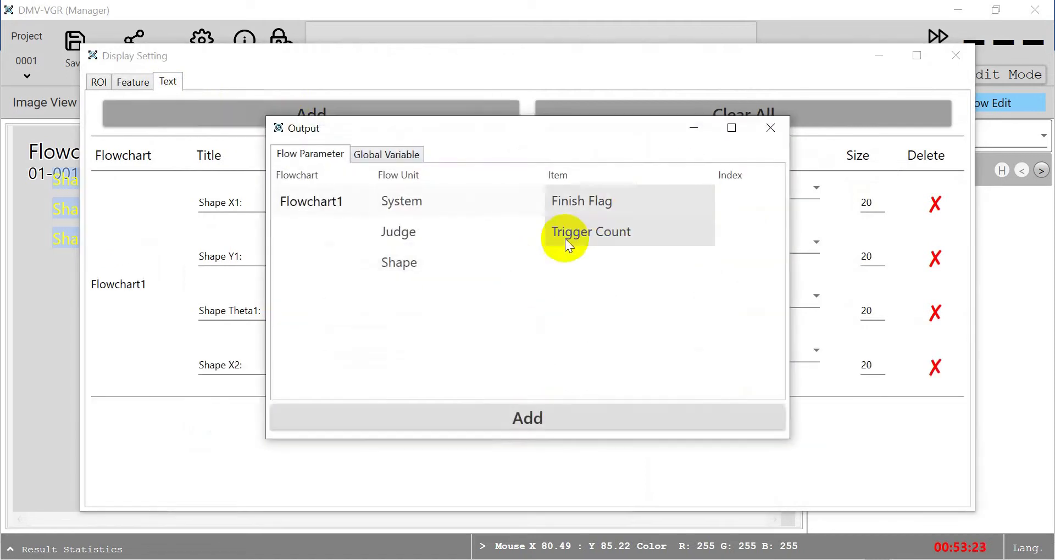
click(414, 259)
scroll(581, 322, down, 2)
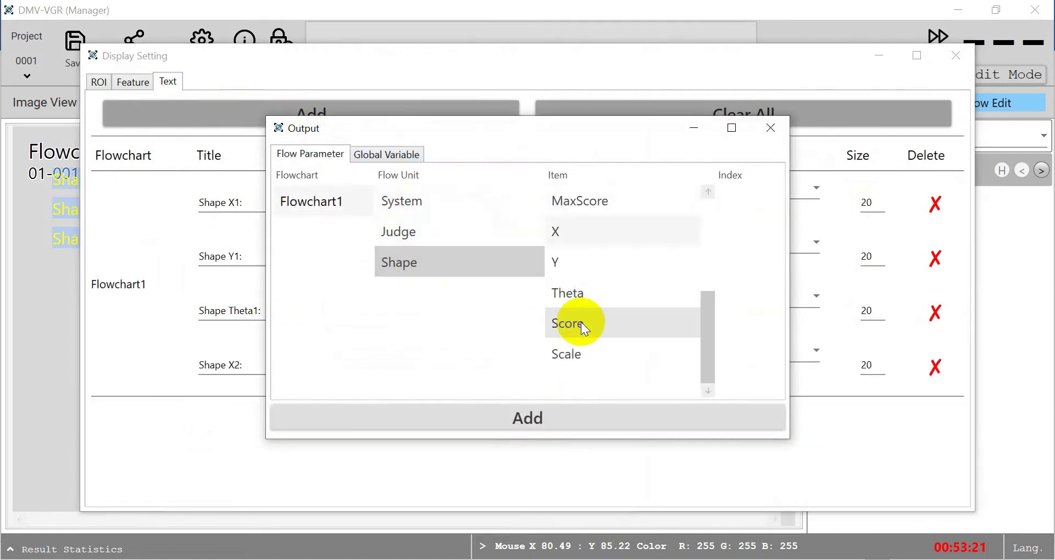
click(565, 263)
click(725, 231)
click(509, 422)
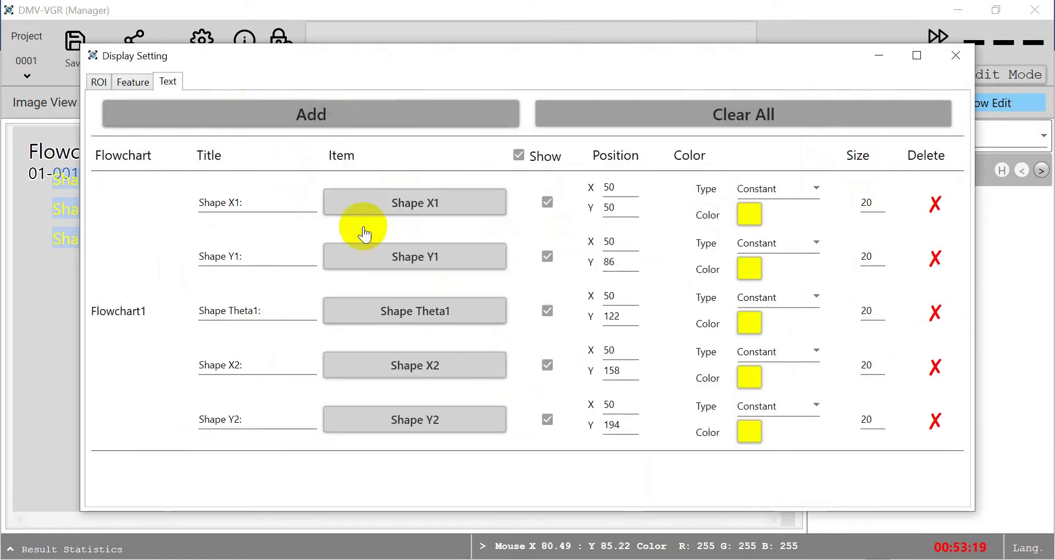
- Add Shape Theta2 with detection index 2 as on-image text at Y 230
click(325, 116)
click(414, 261)
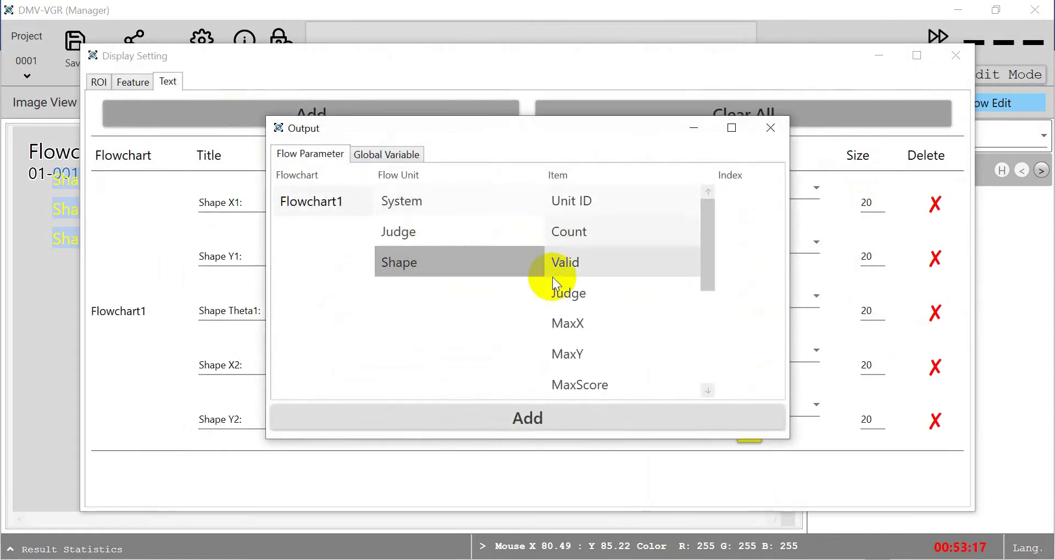
scroll(583, 313, down, 2)
click(575, 292)
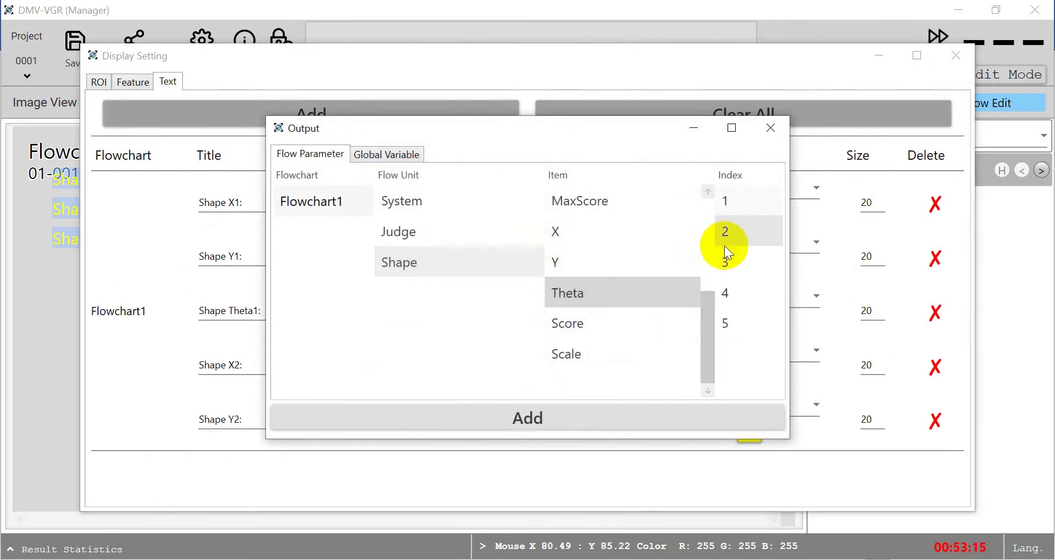
click(721, 236)
click(592, 416)
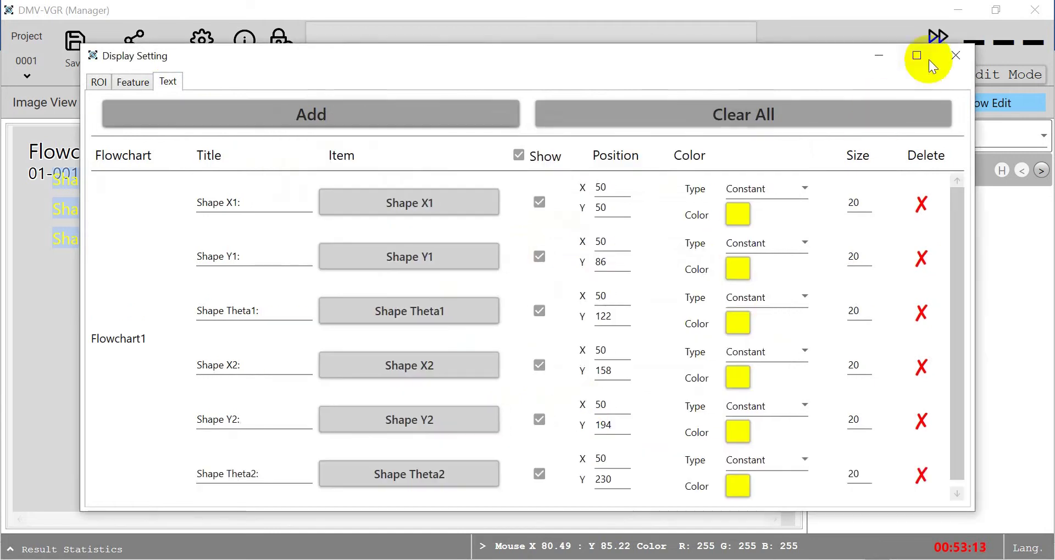
- Close DMV-VGR's Display Setting and create a new AS228T project in ISPSoft
click(954, 54)
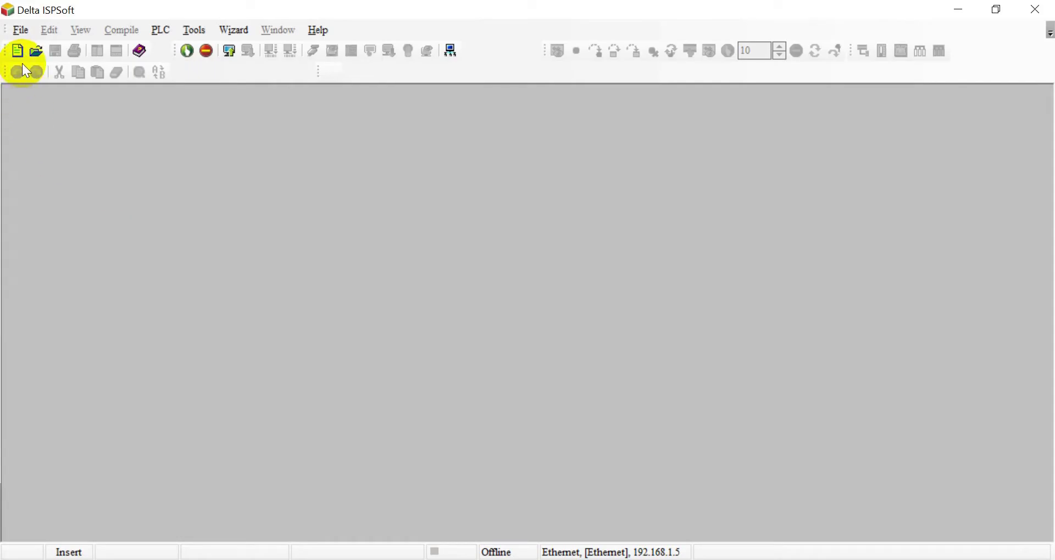
click(19, 52)
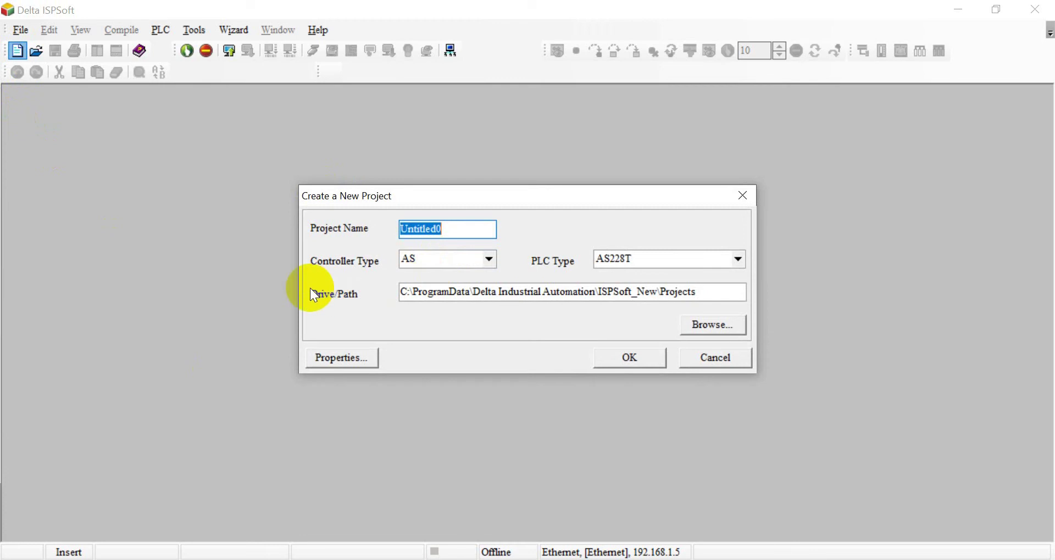
click(631, 357)
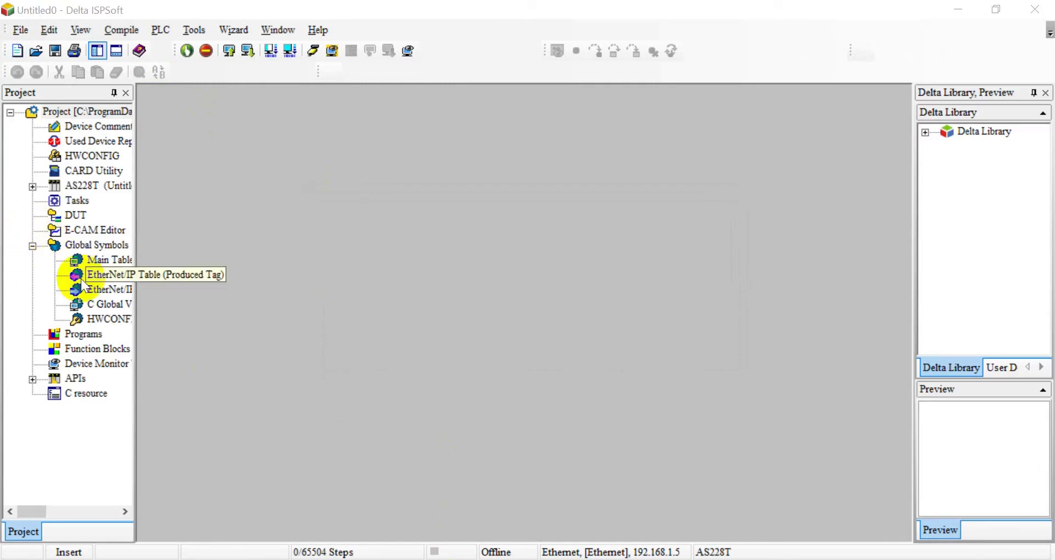
- Add ladder program Prog0 under Programs and a new Monitor Table under Device Monitor
right_click(87, 332)
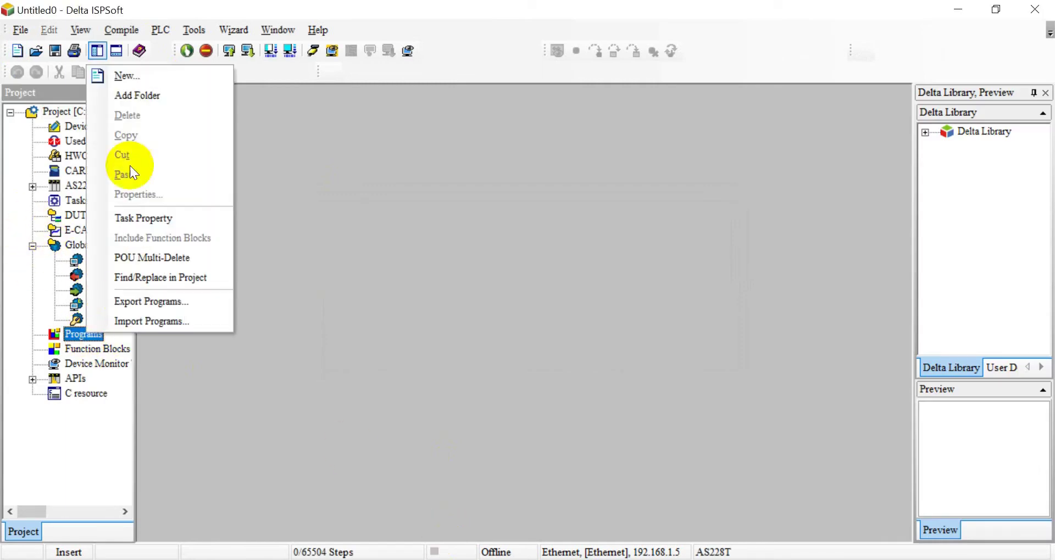
click(134, 77)
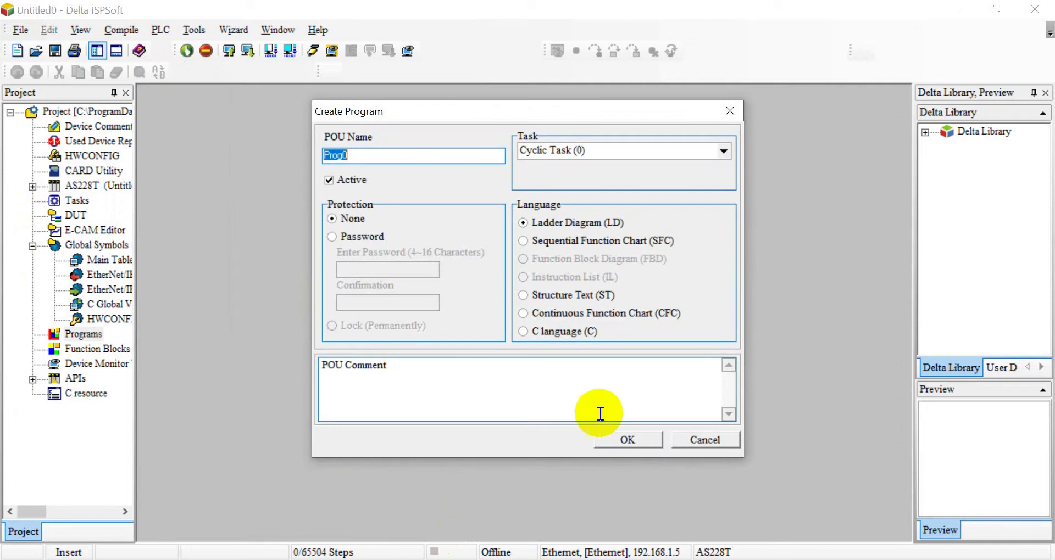
click(626, 440)
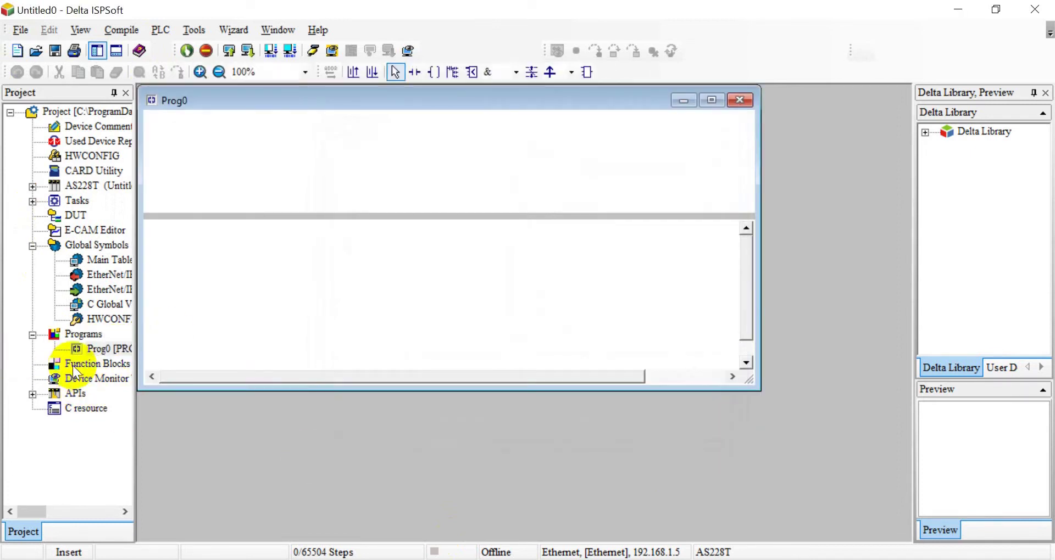
right_click(93, 384)
click(154, 385)
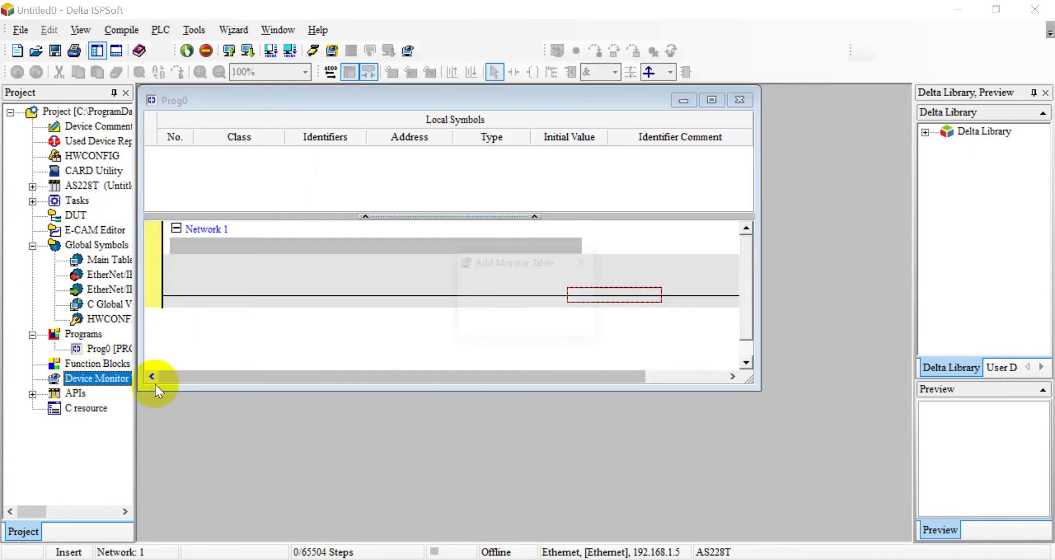
- Add registers D0 through D19 to the new monitor table and maximize it
click(497, 325)
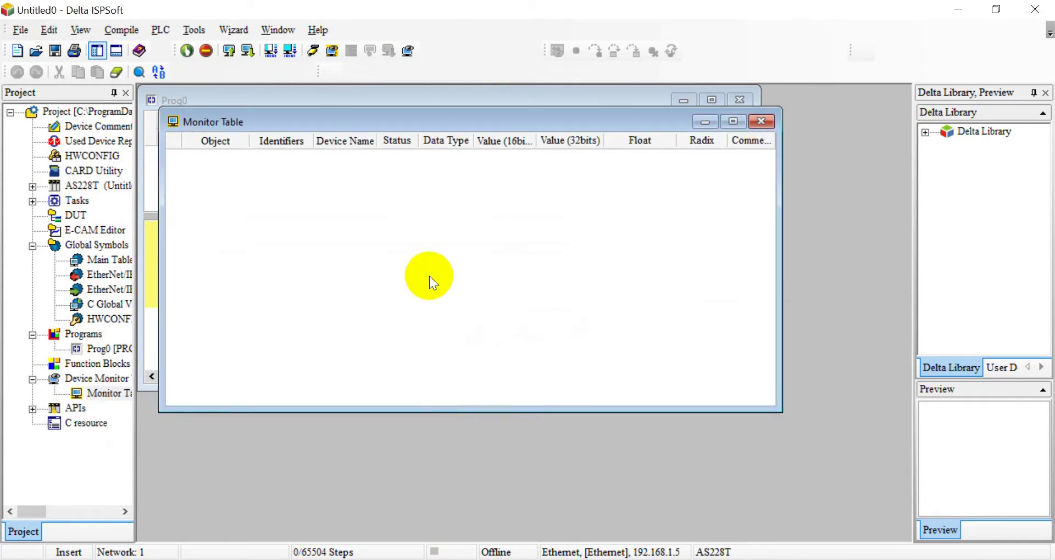
double_click(366, 221)
text(D0)
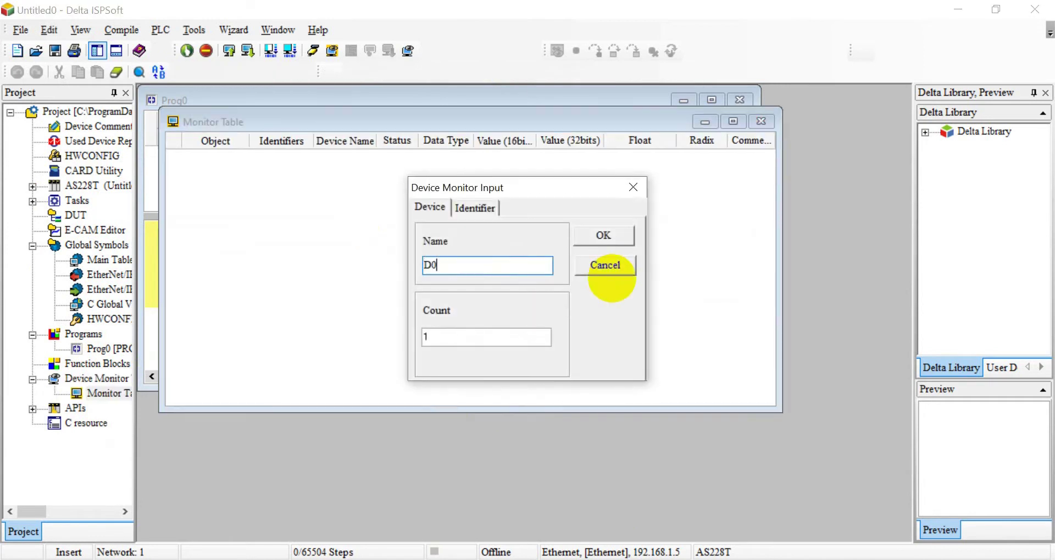
key(Tab)
key(Return)
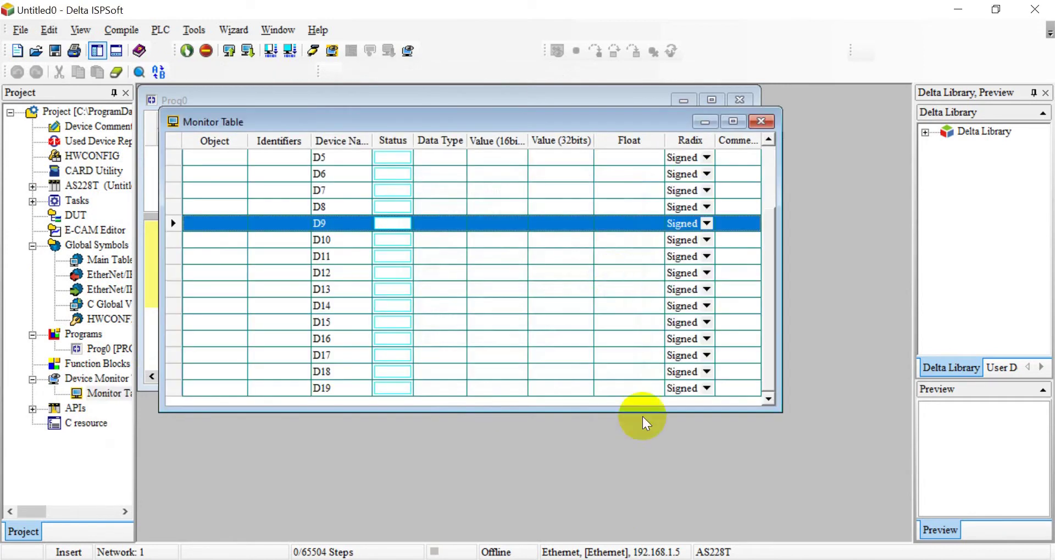
click(466, 114)
double_click(466, 113)
- Confirm communication settings, review PLC system information, then go online and compile to monitor live values
click(207, 30)
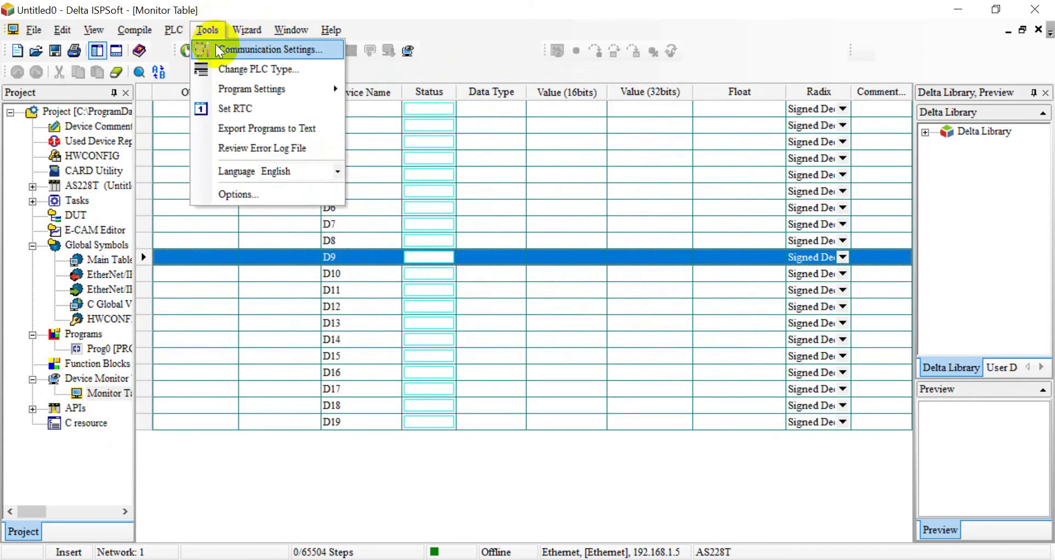
click(217, 48)
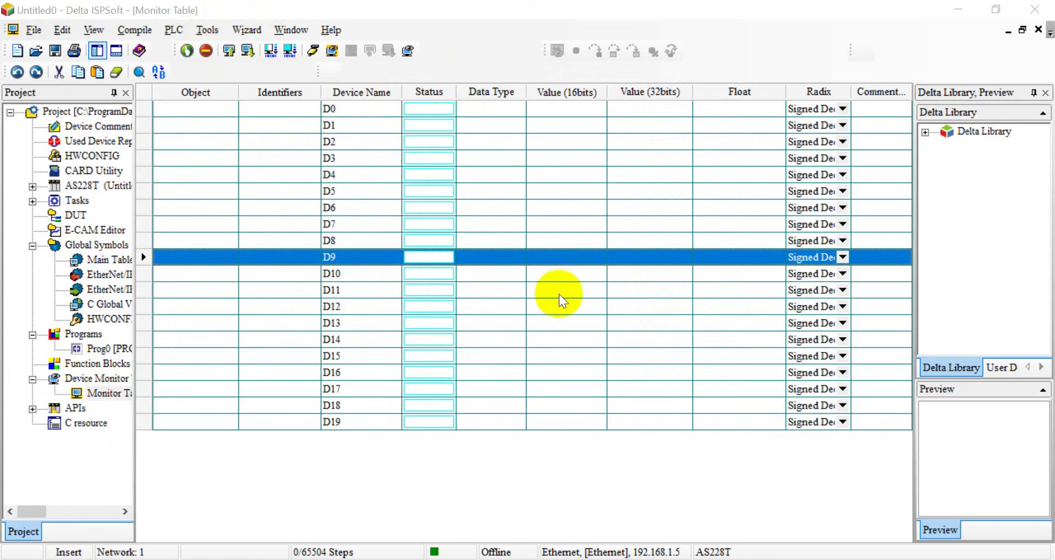
click(550, 363)
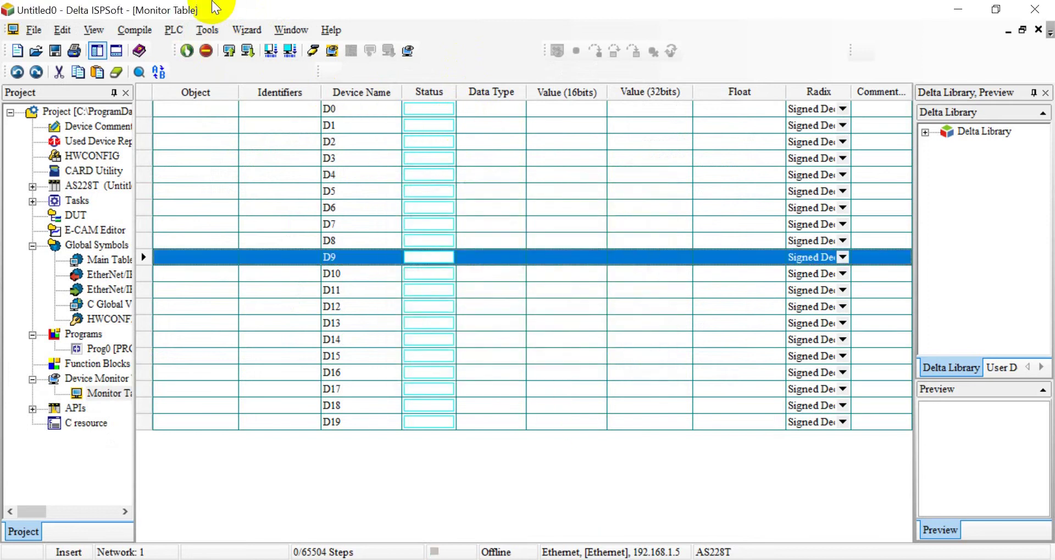
click(154, 33)
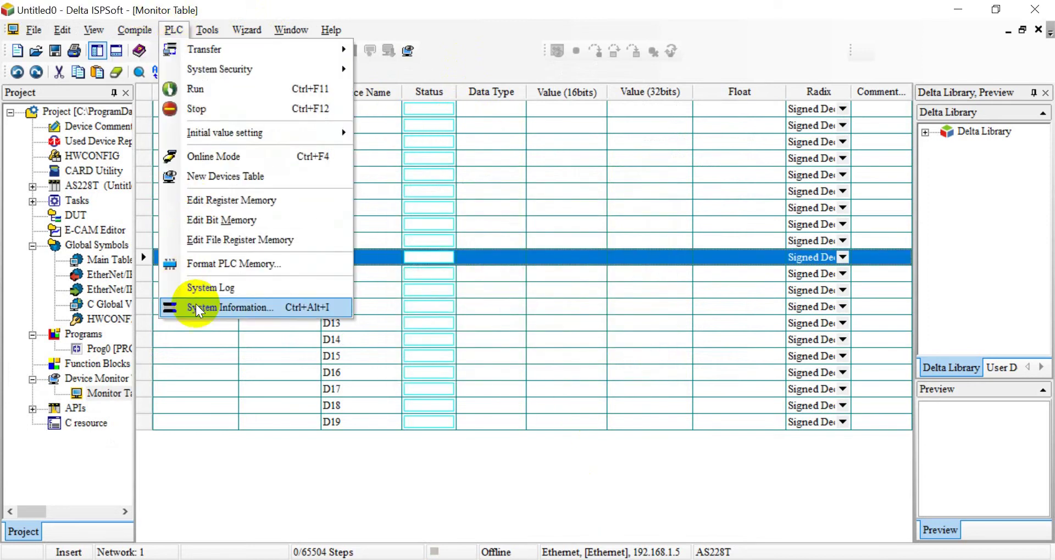
click(196, 306)
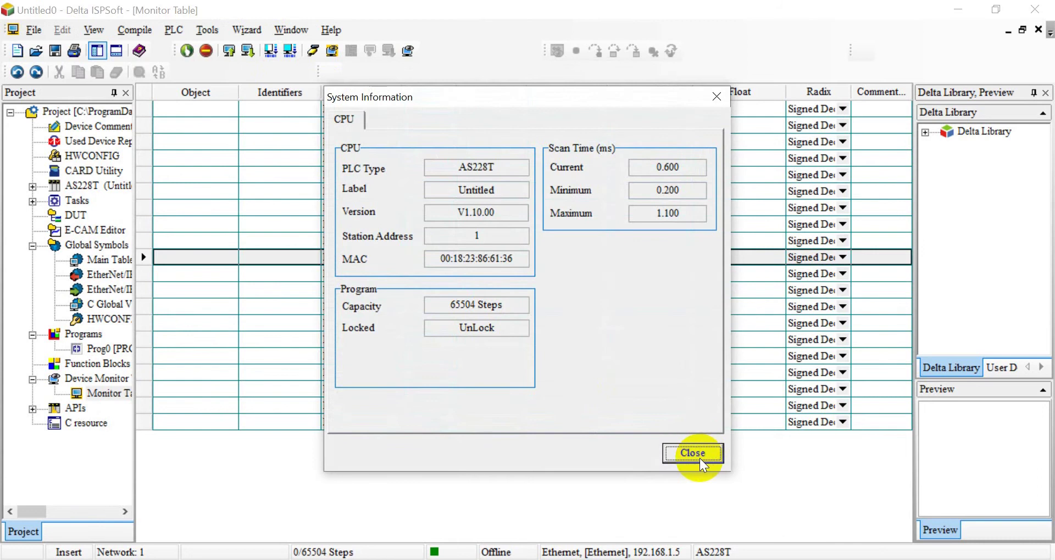
click(694, 454)
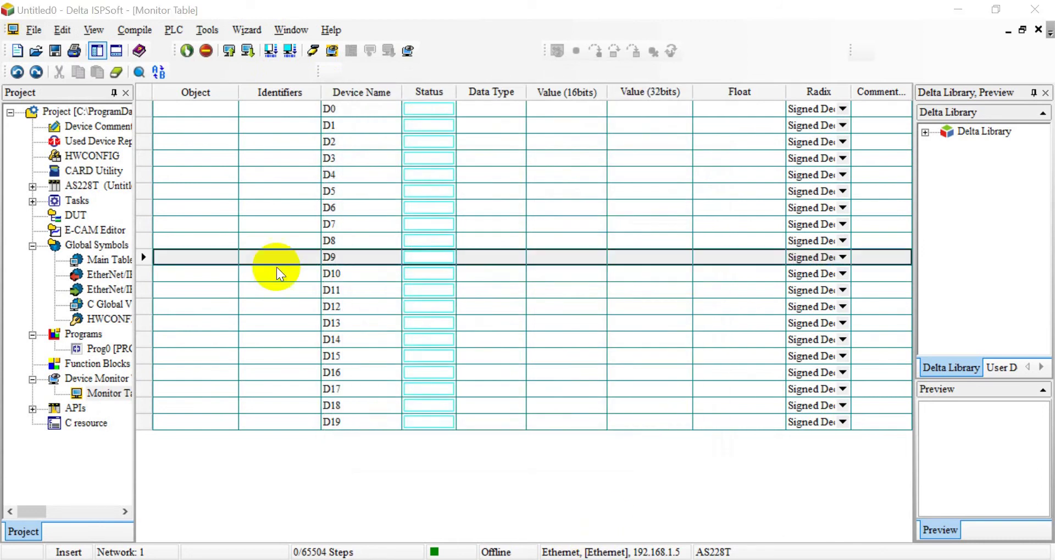
click(313, 54)
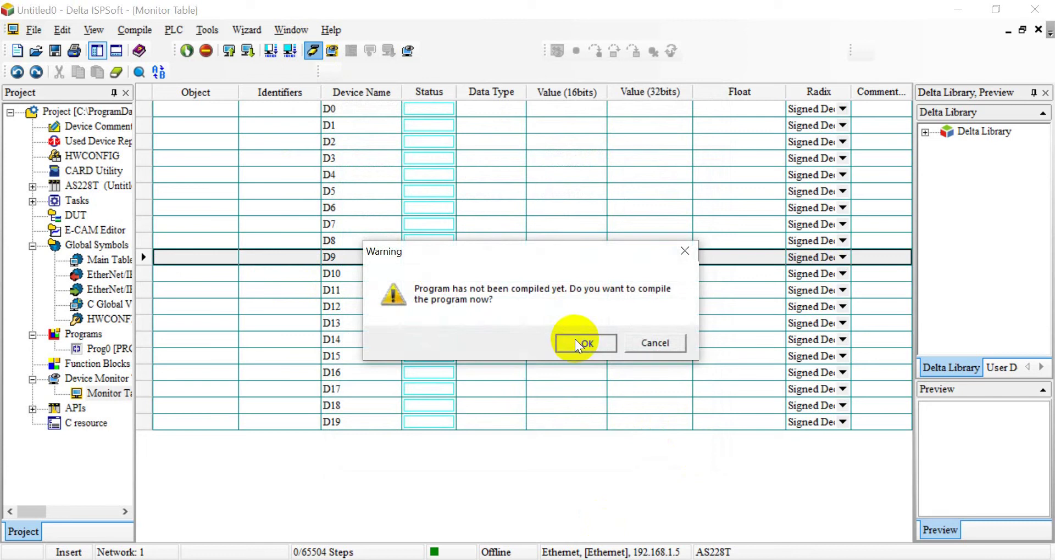
click(584, 344)
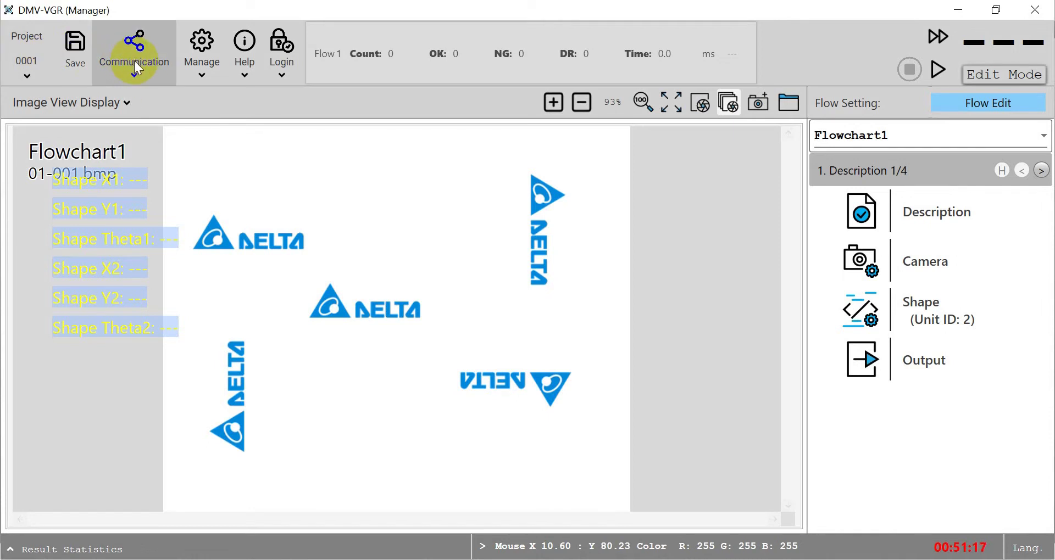
- Connect DMV-VGR as a Modbus TCP client to 192.168.1.5, port 502, and close the settings
click(136, 65)
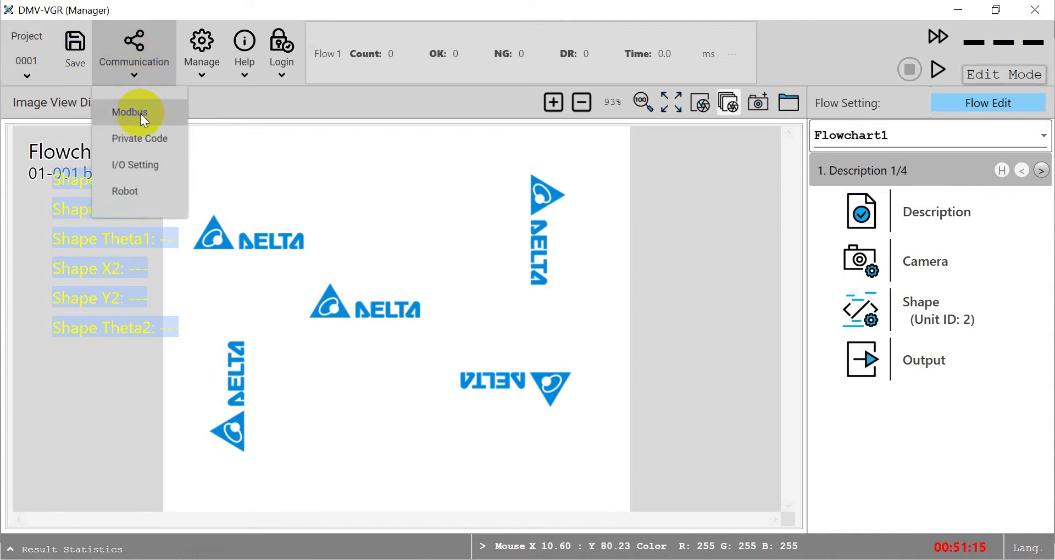
click(140, 113)
click(470, 105)
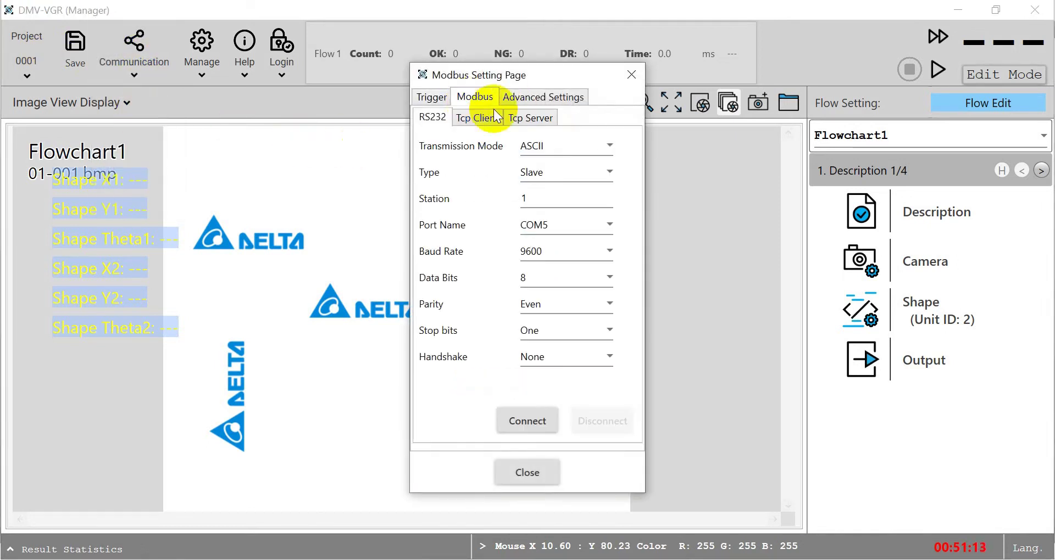
click(476, 117)
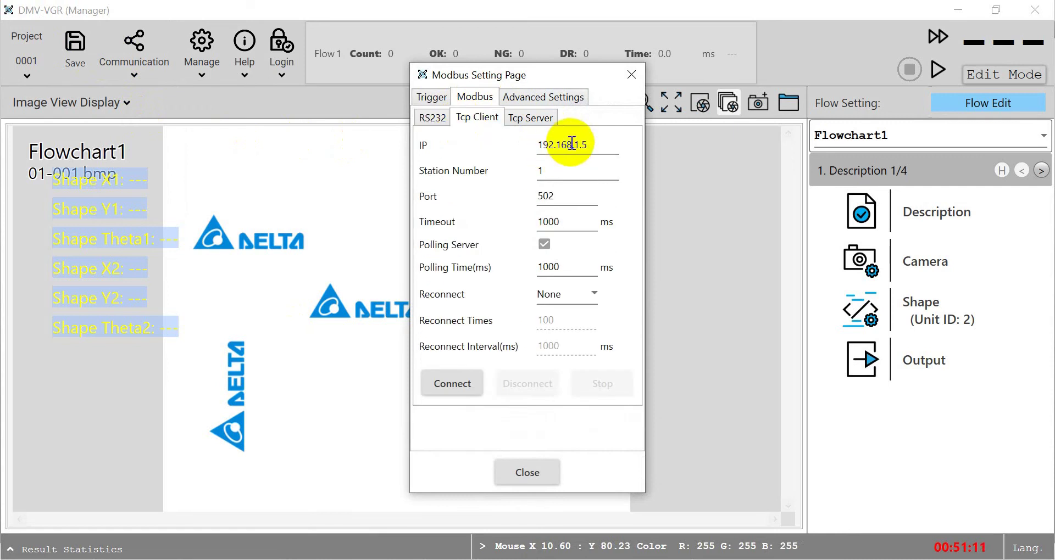
drag(541, 145, 586, 146)
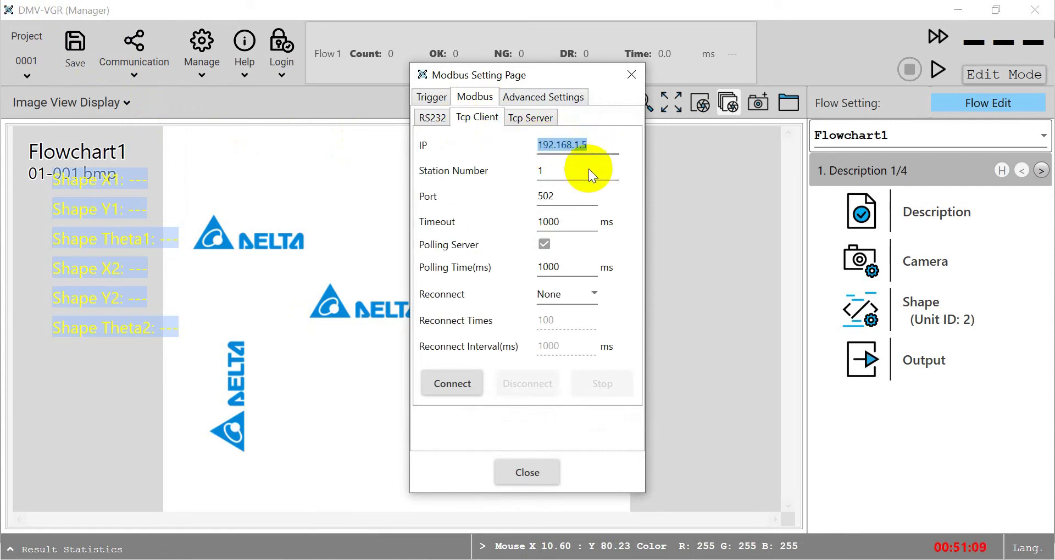
click(435, 388)
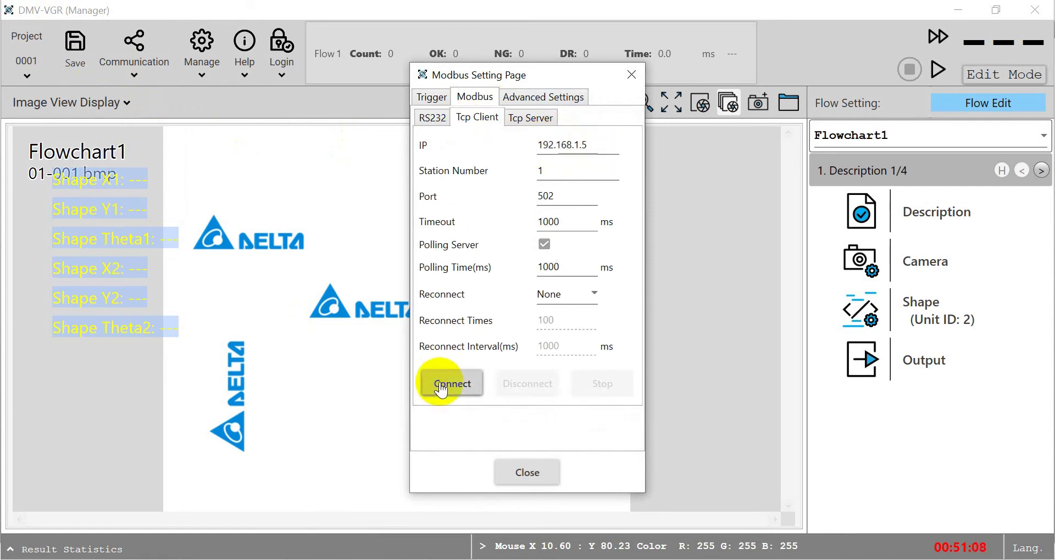
click(526, 474)
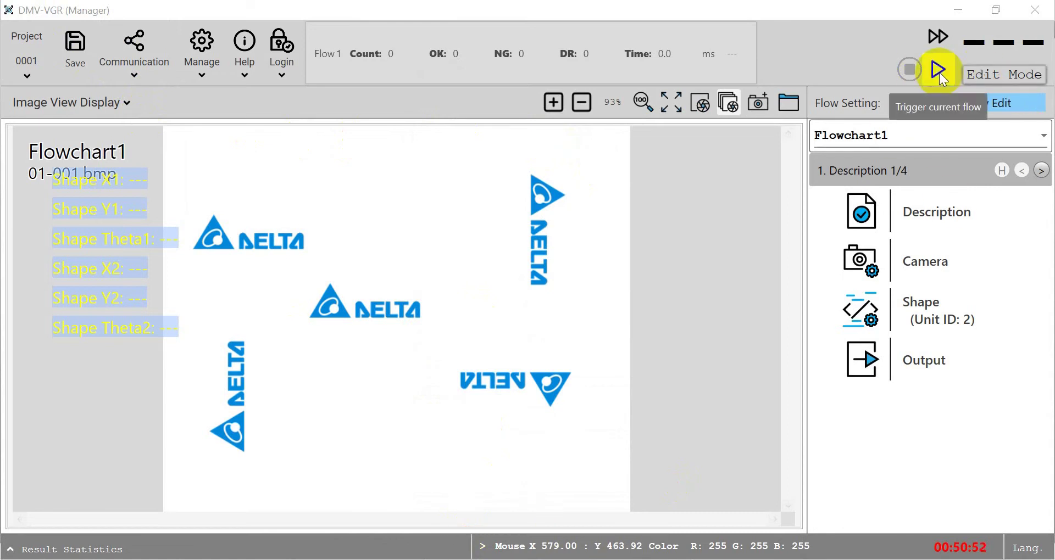
- Switch to Run Mode, trigger one flow run, and restore the DMV-VGR window from full screen
click(995, 76)
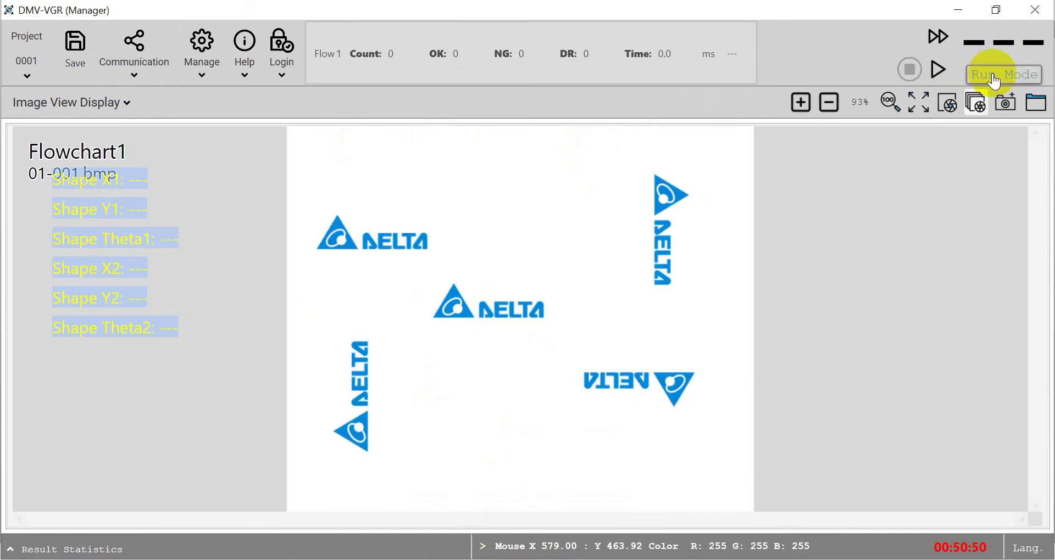
click(937, 67)
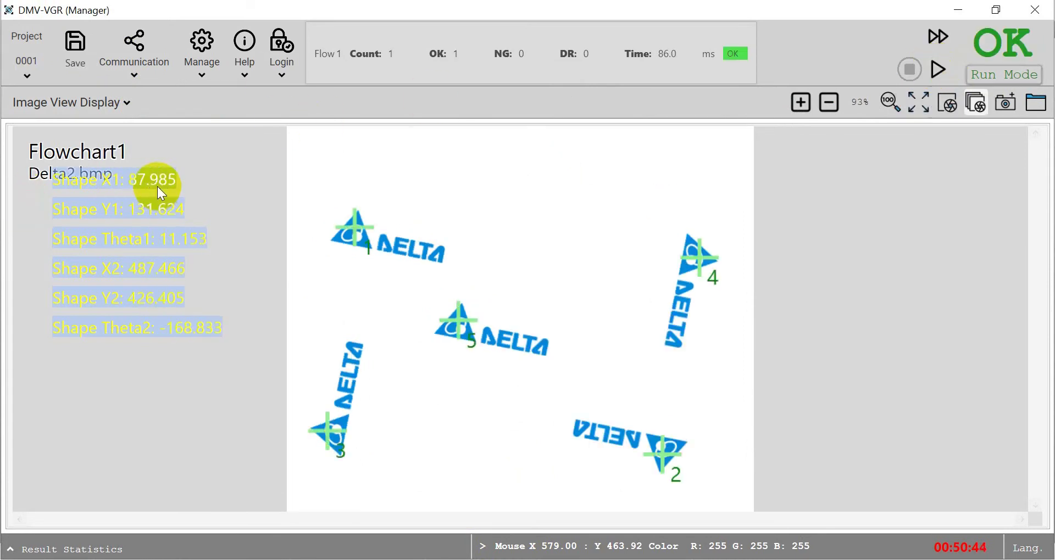
double_click(862, 5)
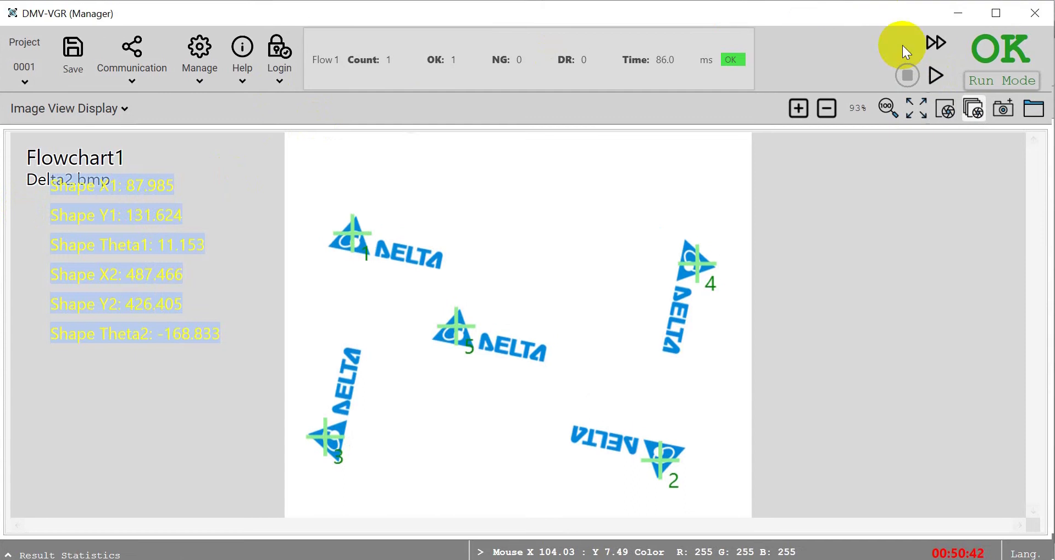
- Move DMV-VGR aside to show the ISPSoft monitor table and trigger the flow again
drag(848, 6, 881, 167)
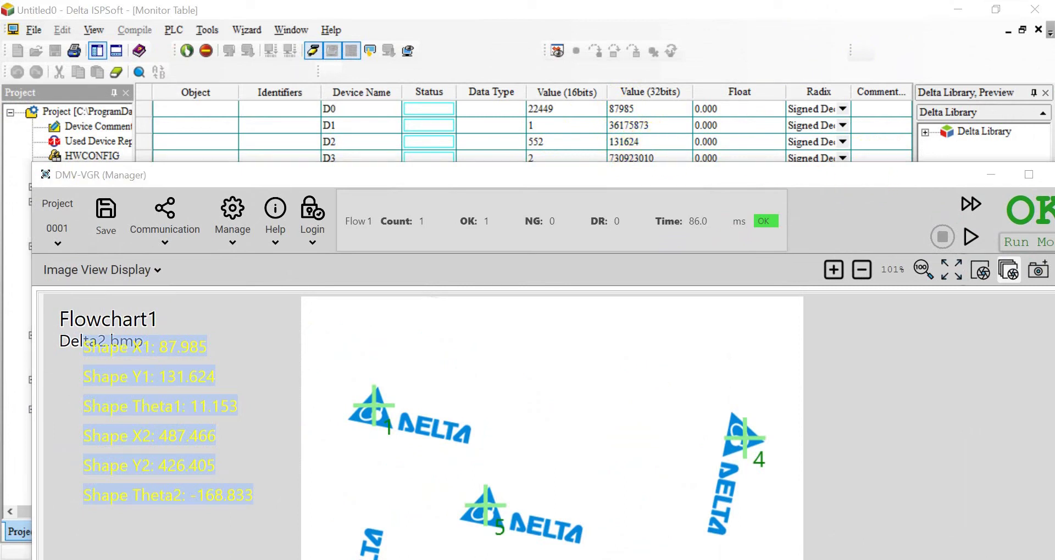
click(968, 237)
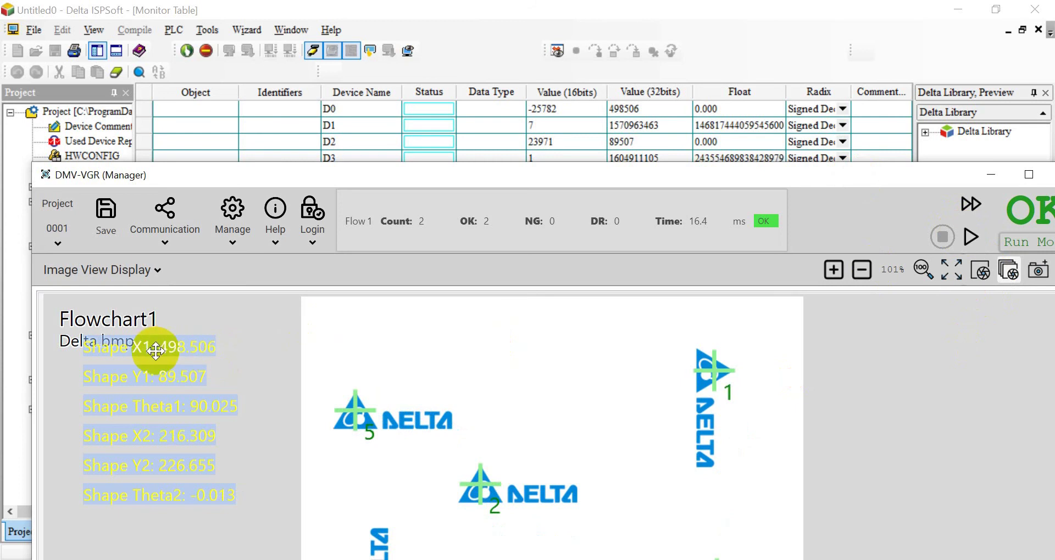